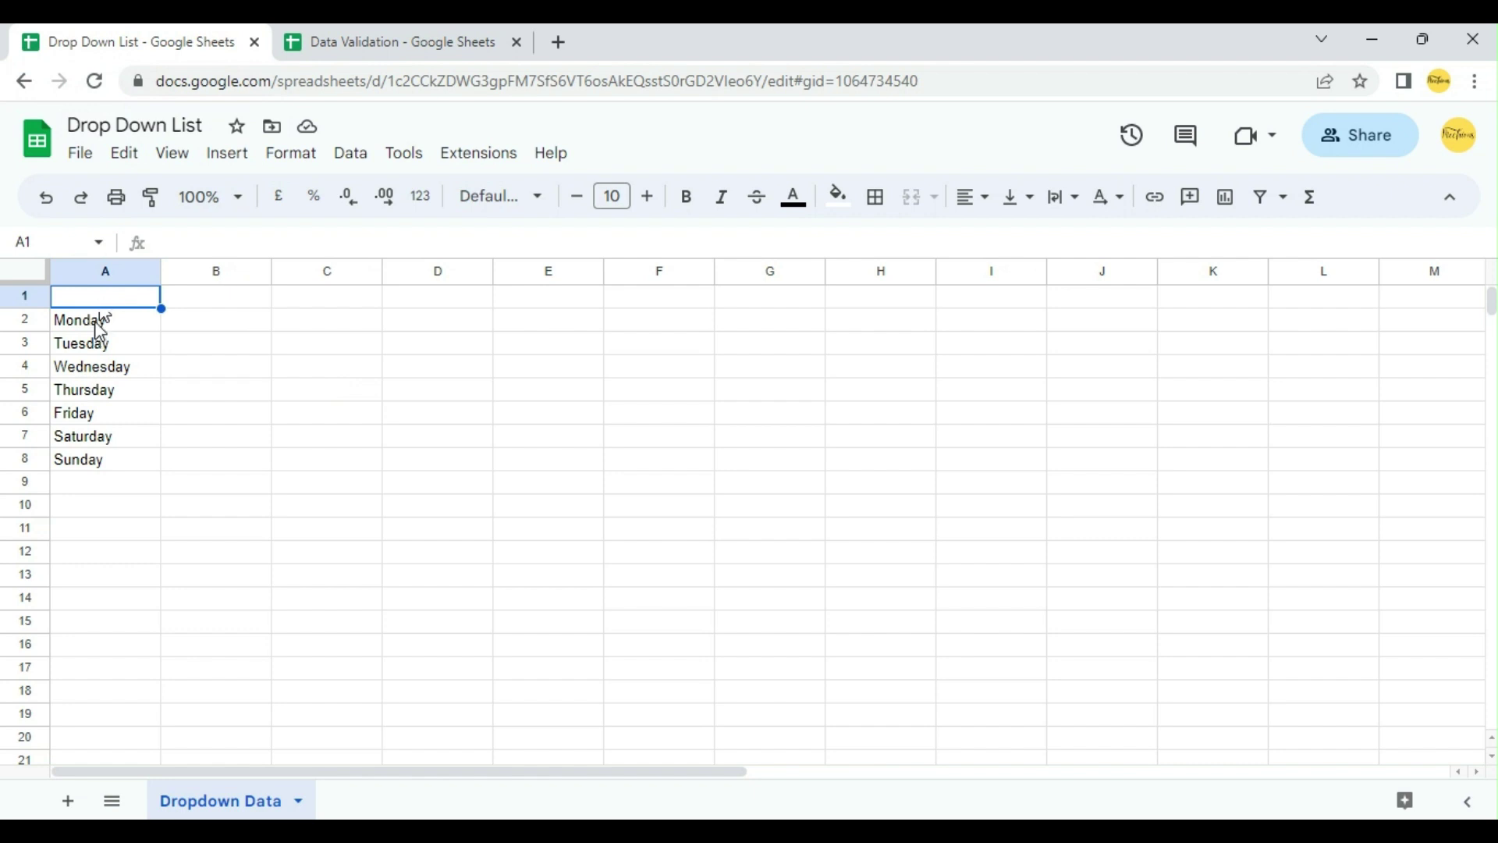
Step: Select the Monday–Sunday list in A2:A8 on Dropdown Data, then go to the Data Validation file
left_click_drag(96, 323, 102, 465)
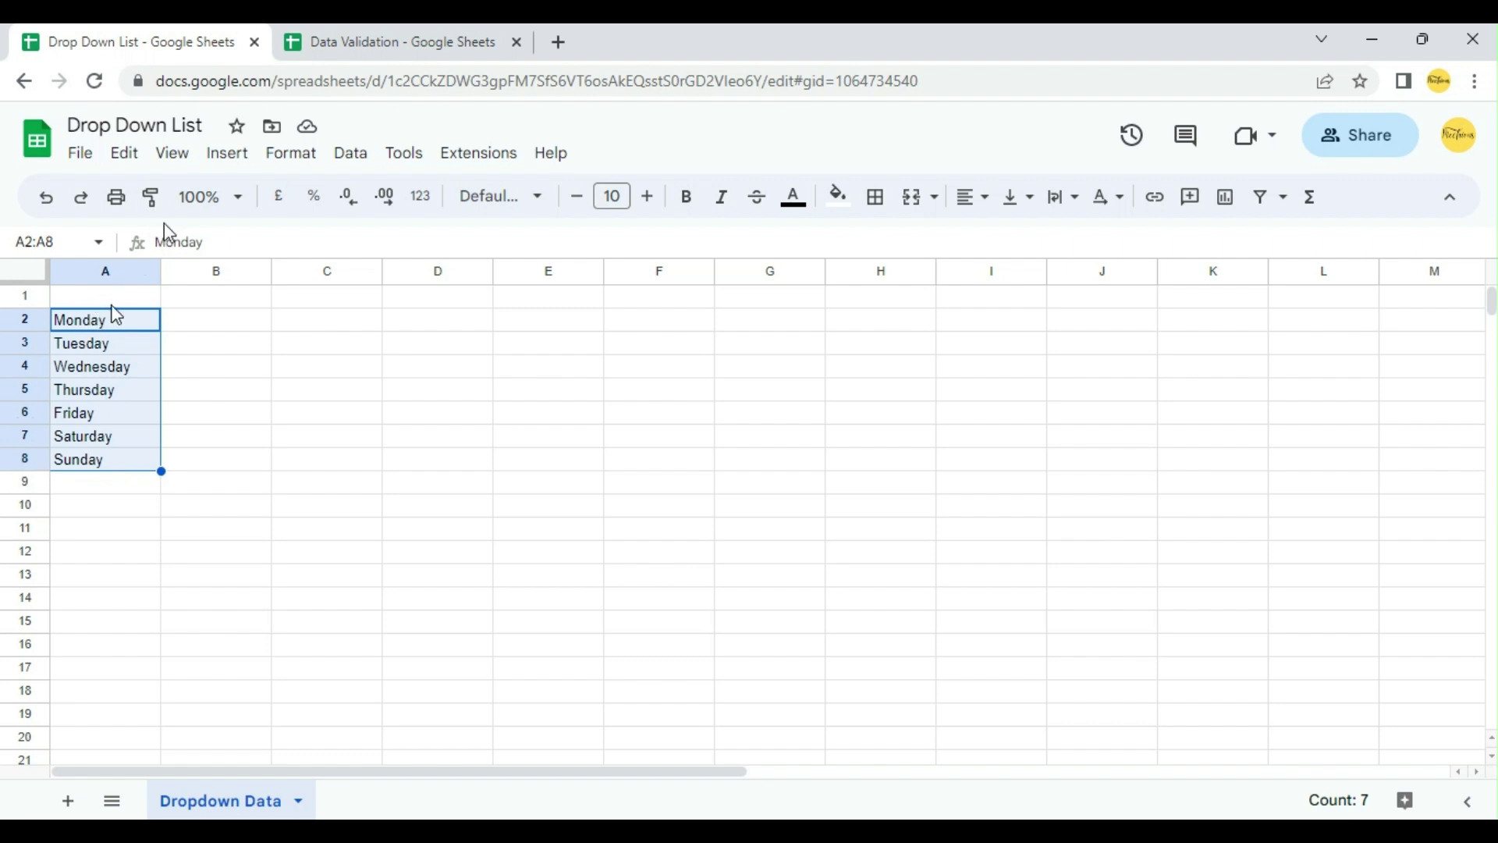
left_click(306, 28)
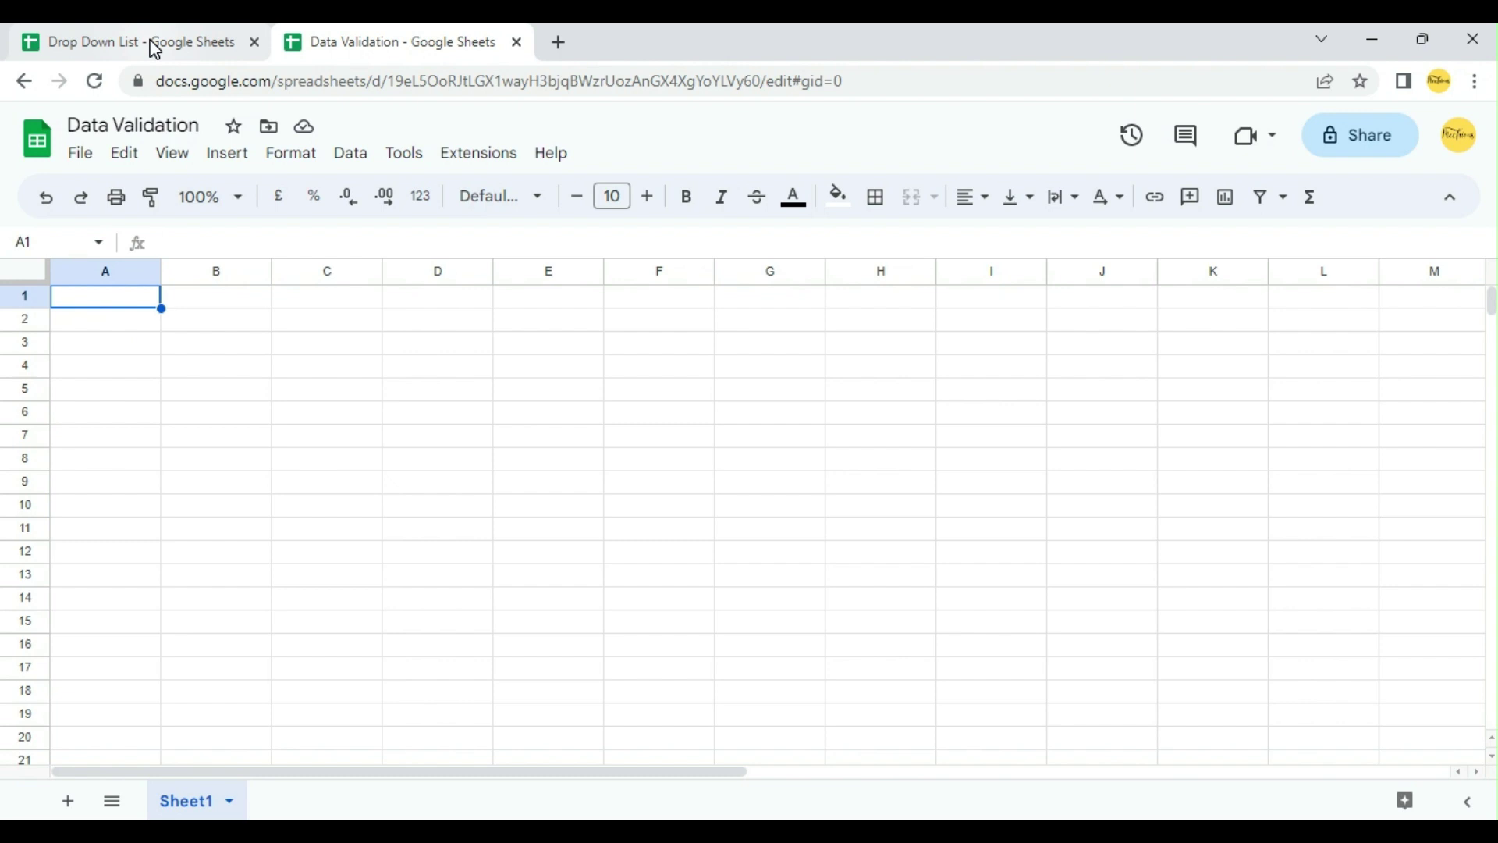
Step: Rename Sheet1 to 'Data' and add a new blank Sheet2
mouse_move(155, 50)
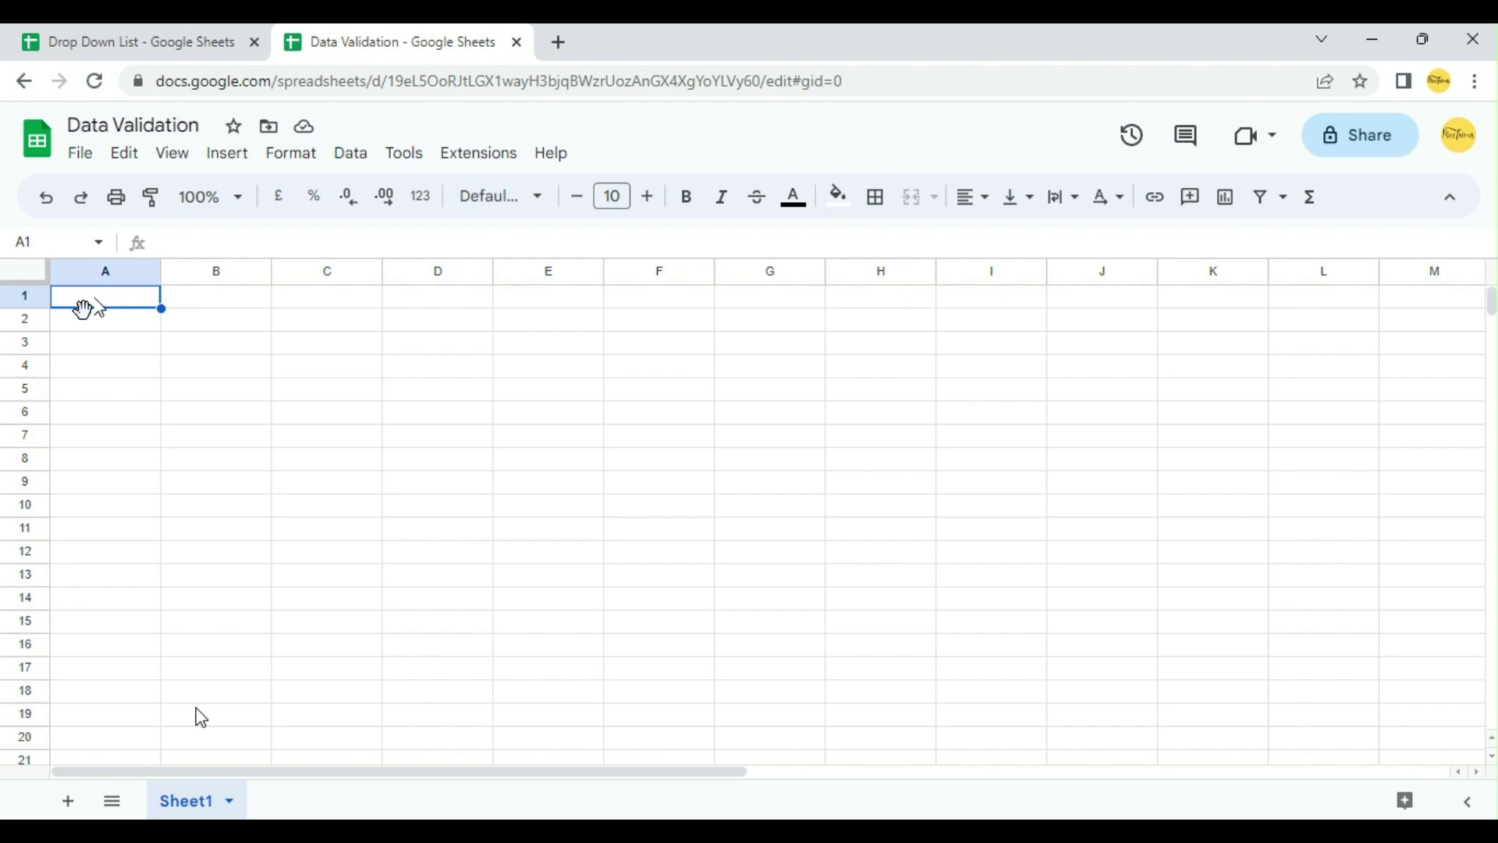
double_click(195, 803)
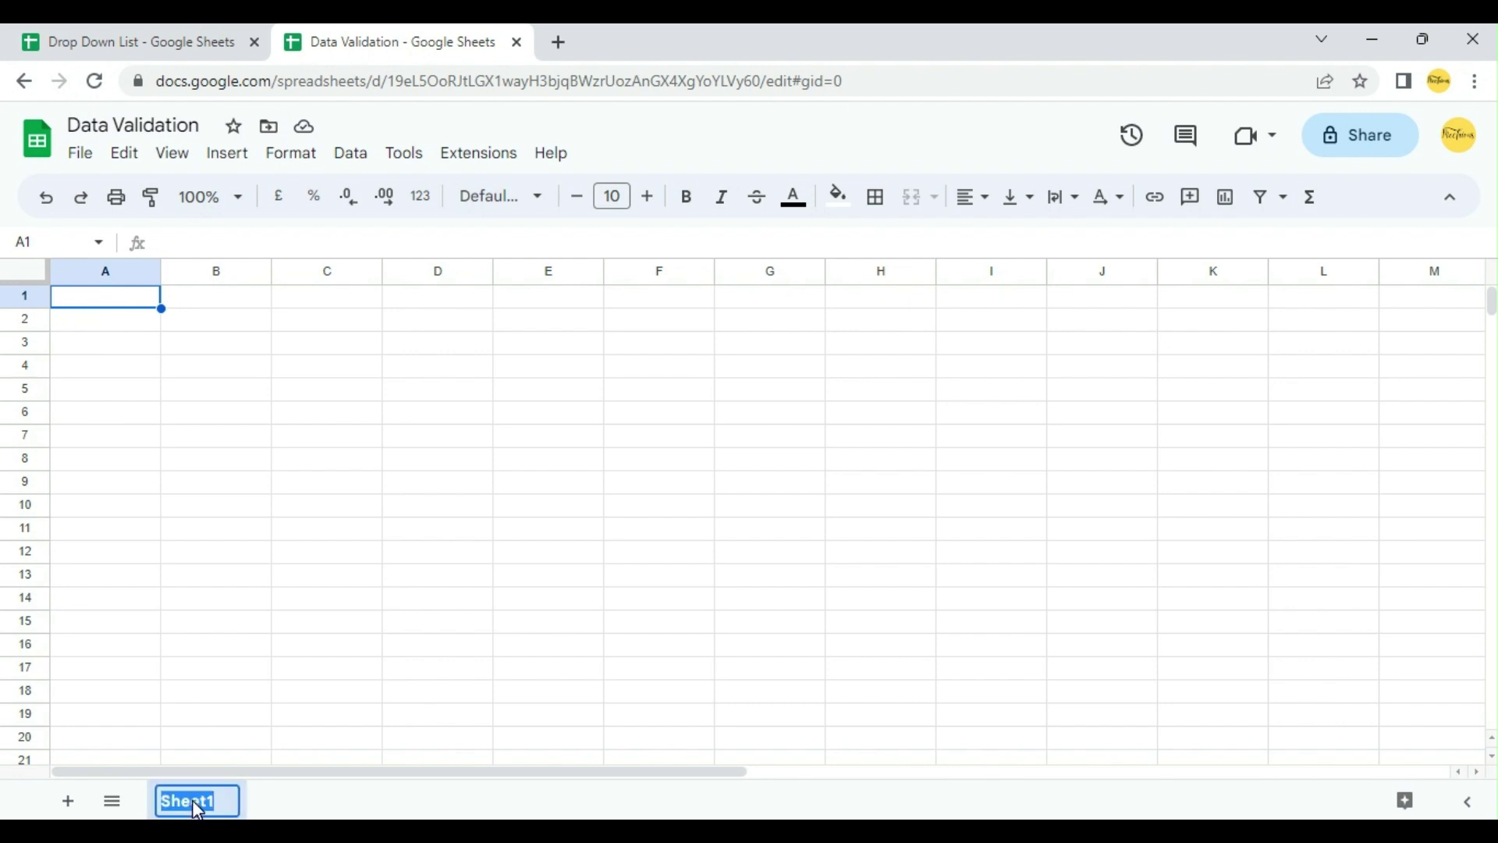
type("Dat")
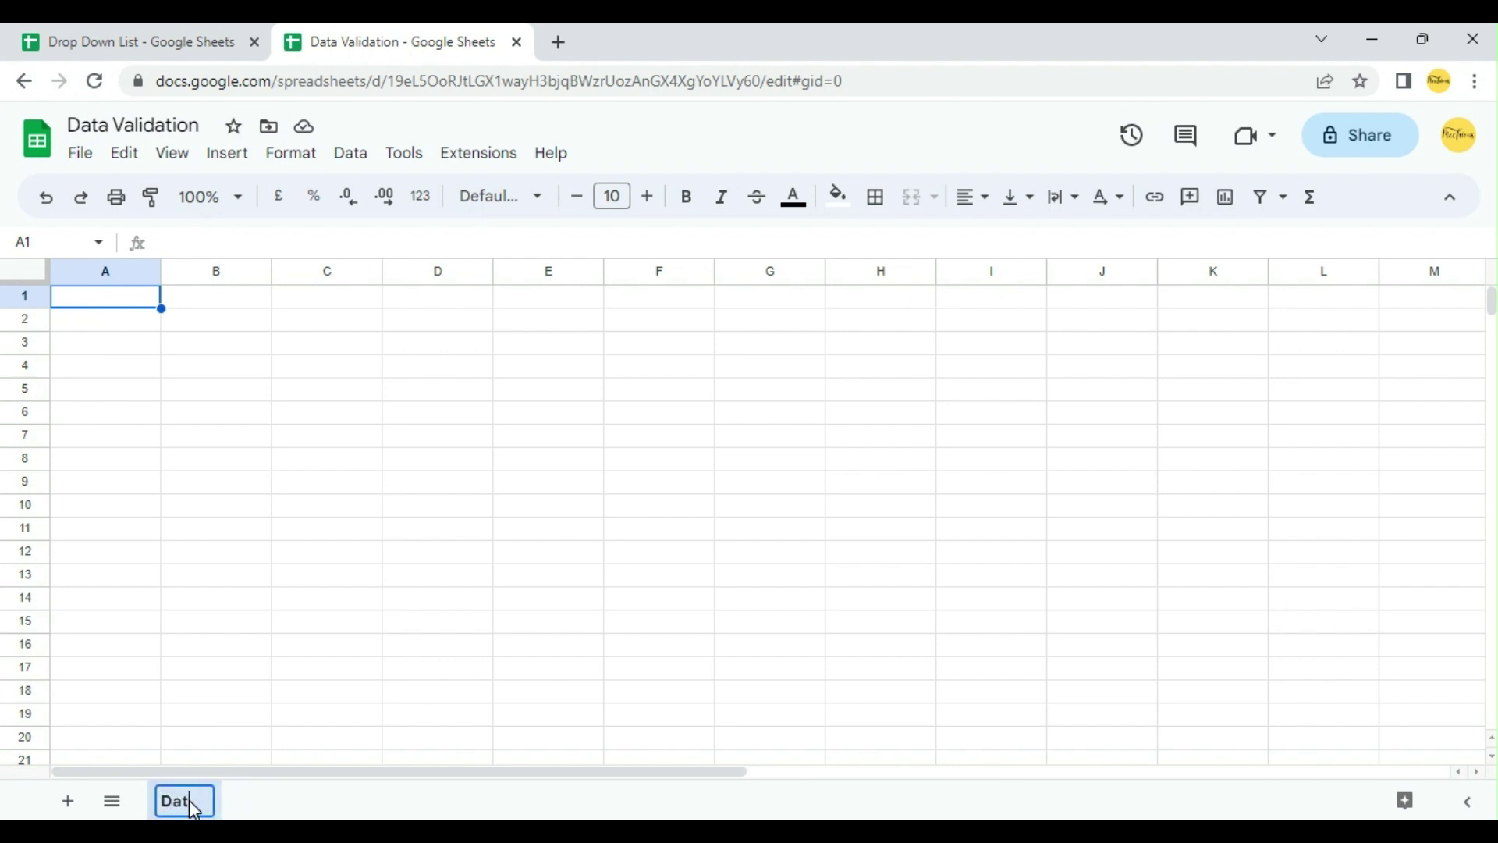
type("a")
left_click(68, 802)
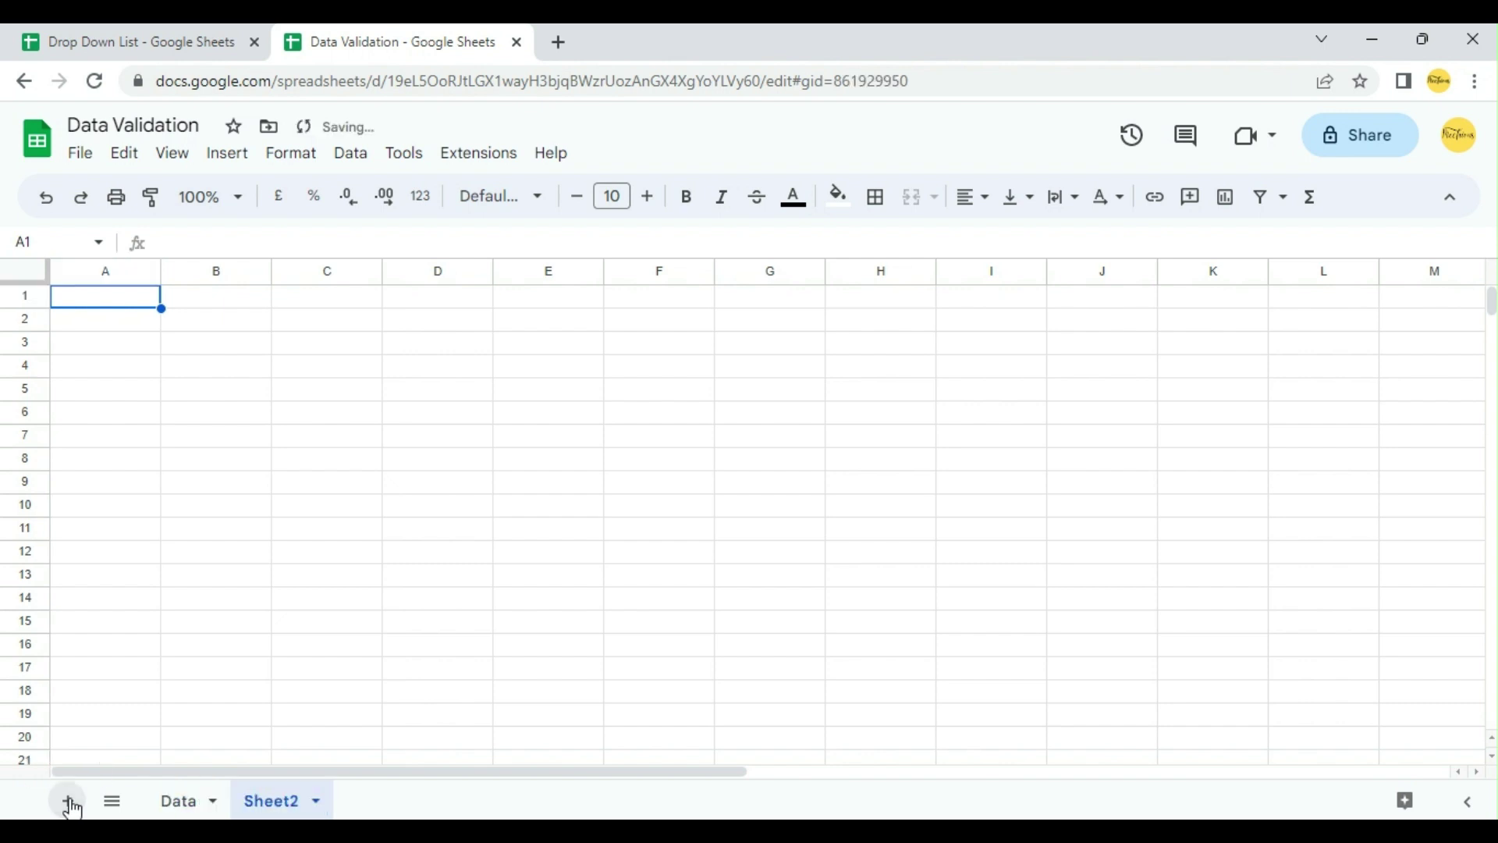
Step: On the Data sheet, type =importrange("") into cell A1
left_click(181, 804)
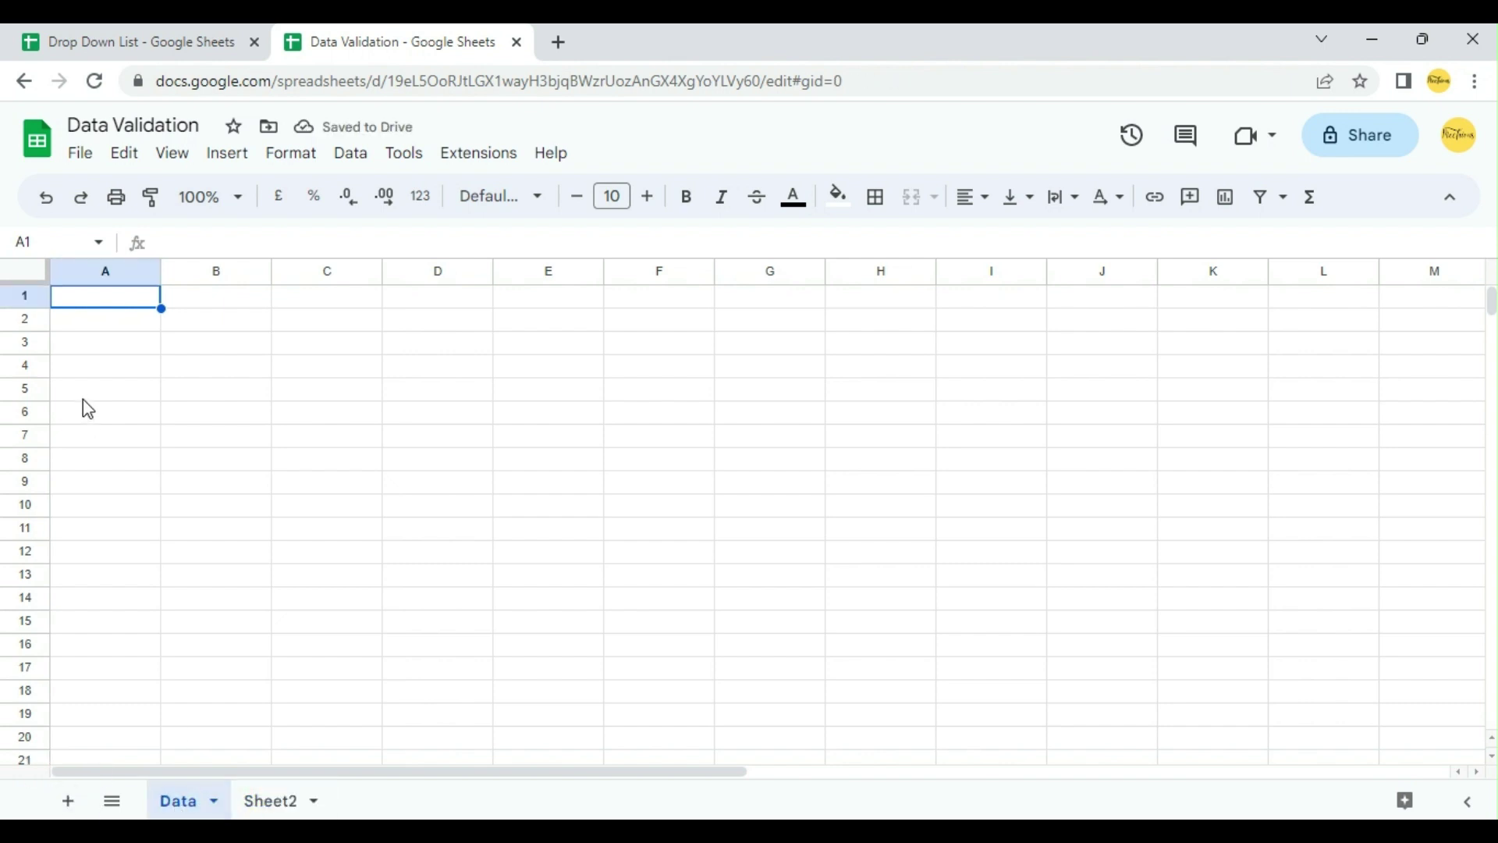
type("=")
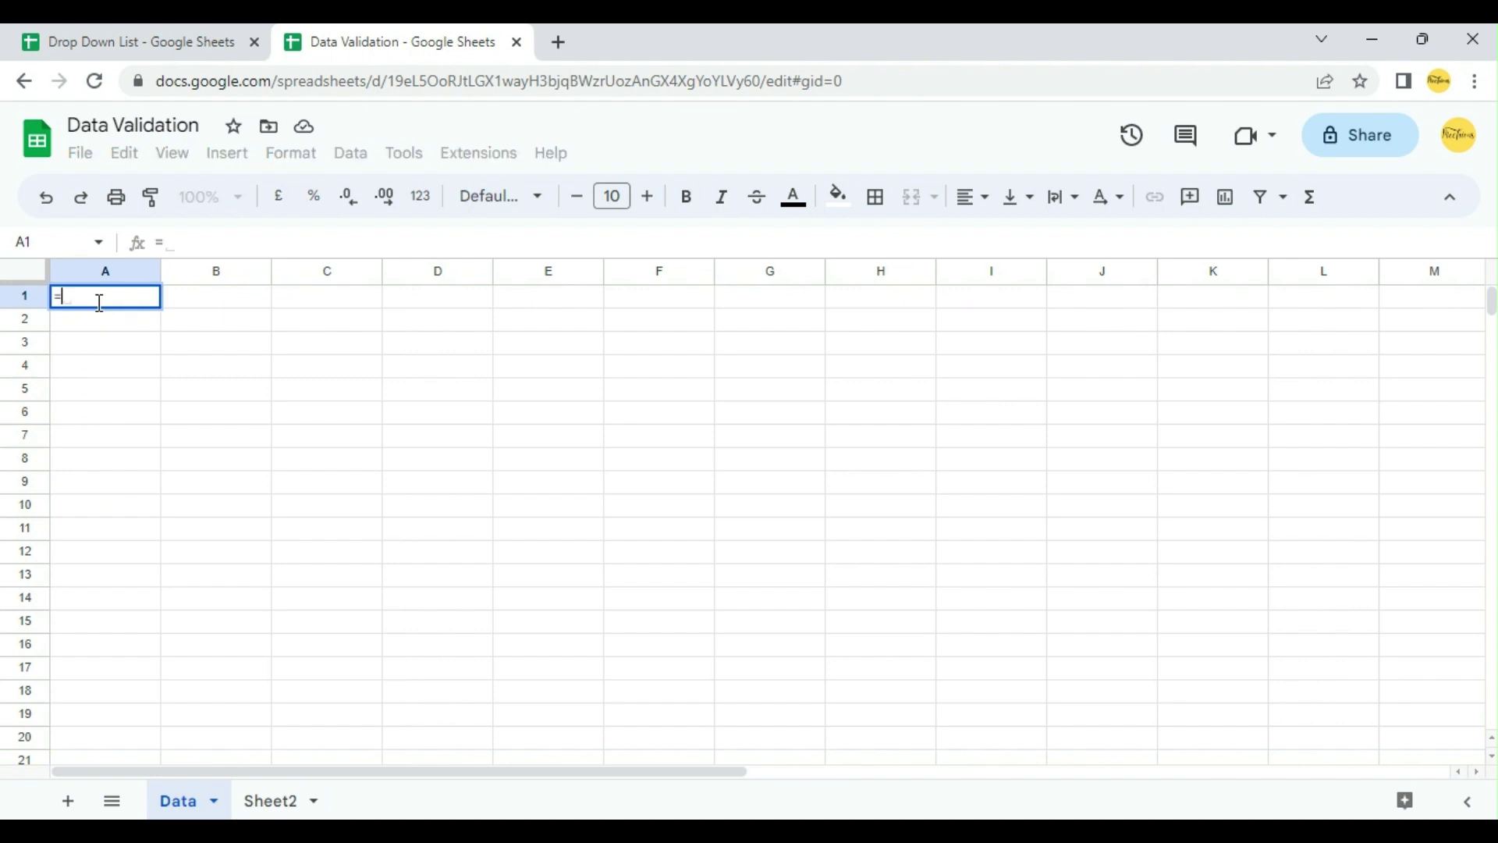
type("import")
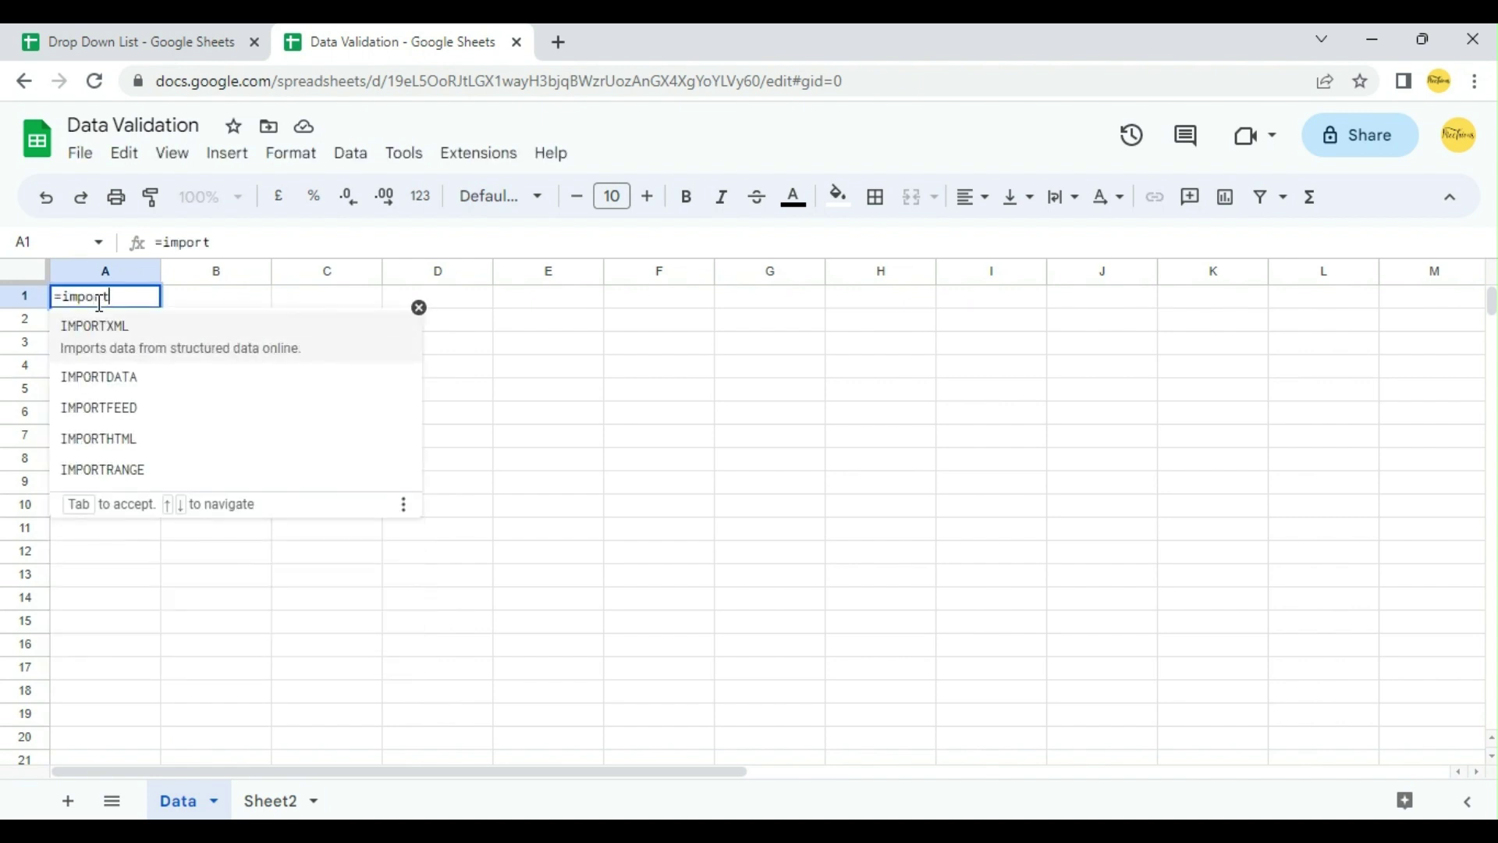
type("range")
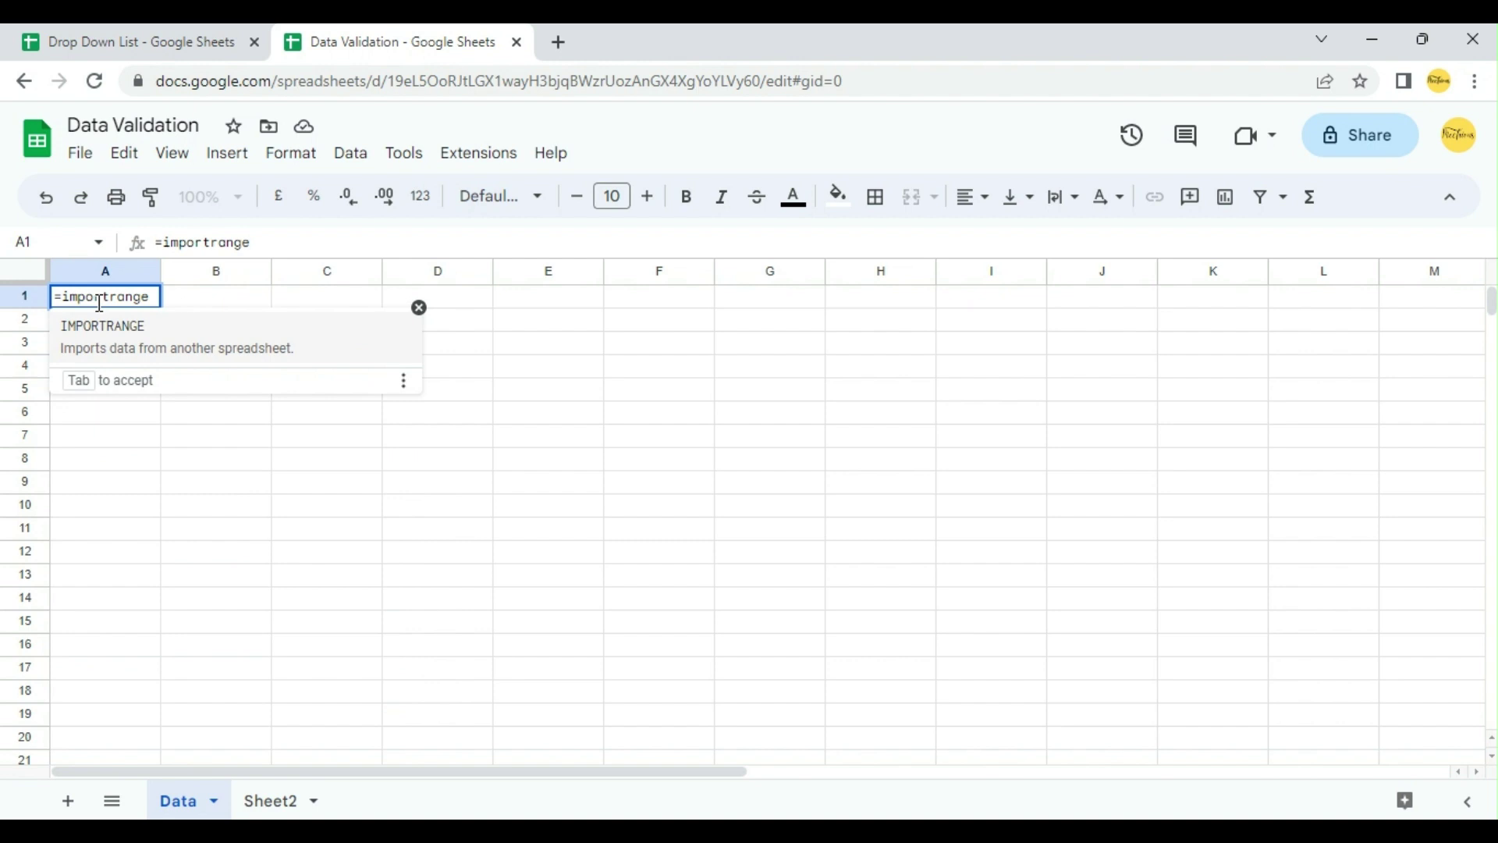
type("(")
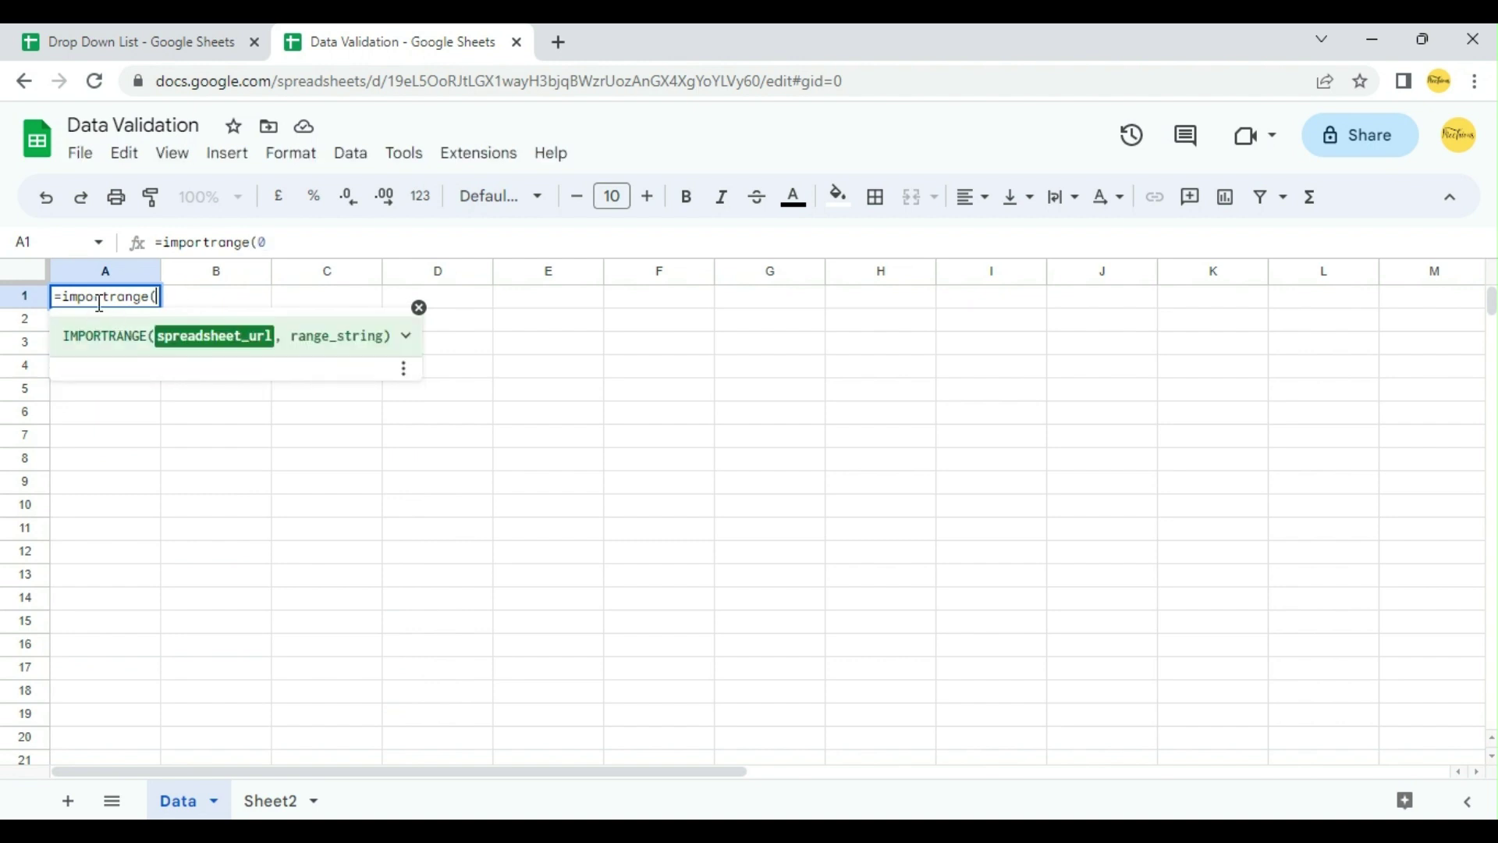
type("\"\"")
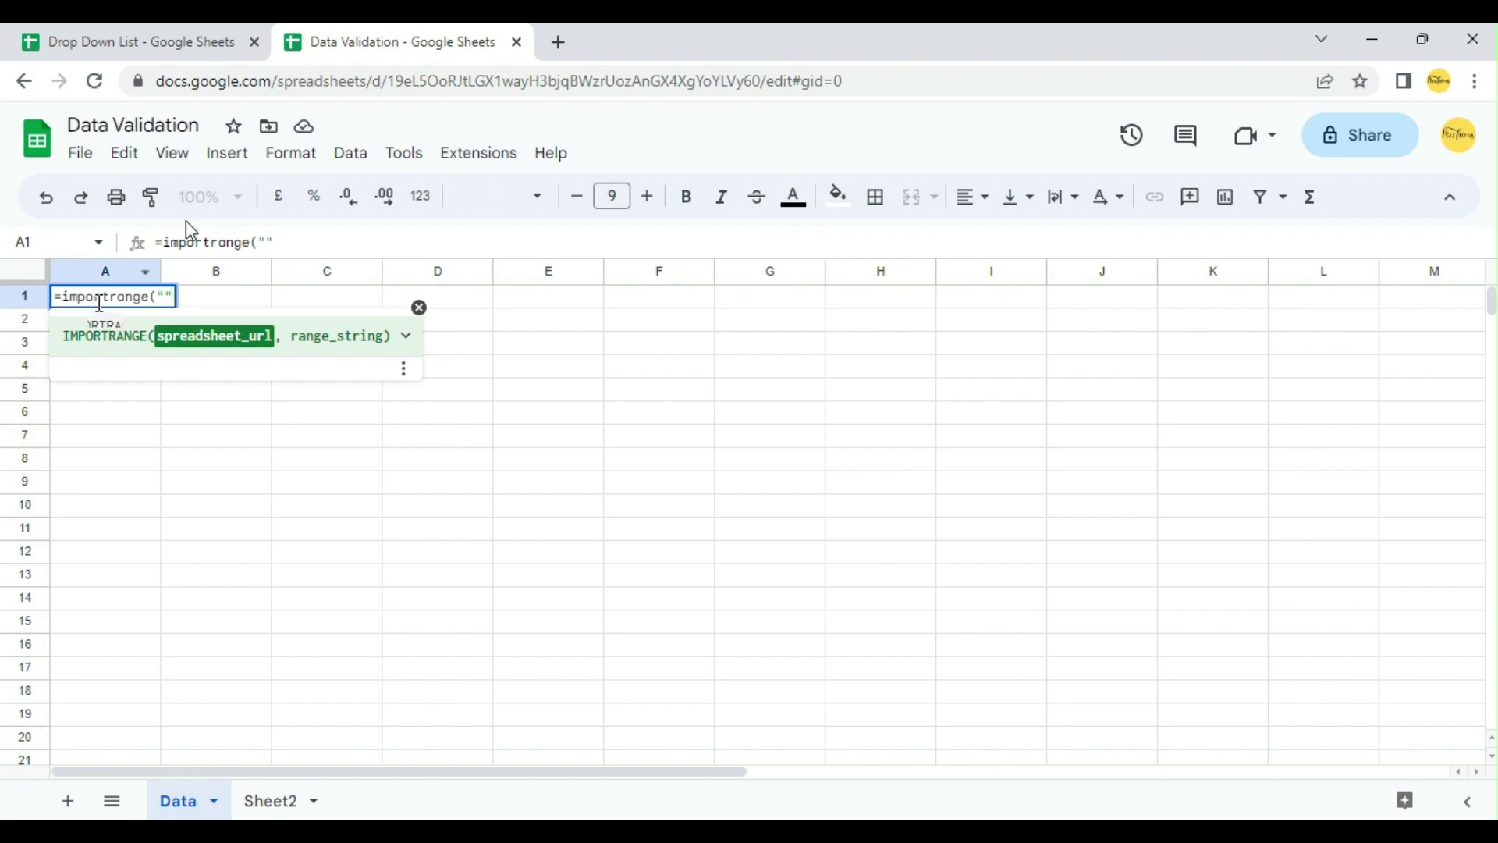
key("Left")
Step: Paste the Drop Down List file's URL as the first argument, followed by a comma
left_click(129, 29)
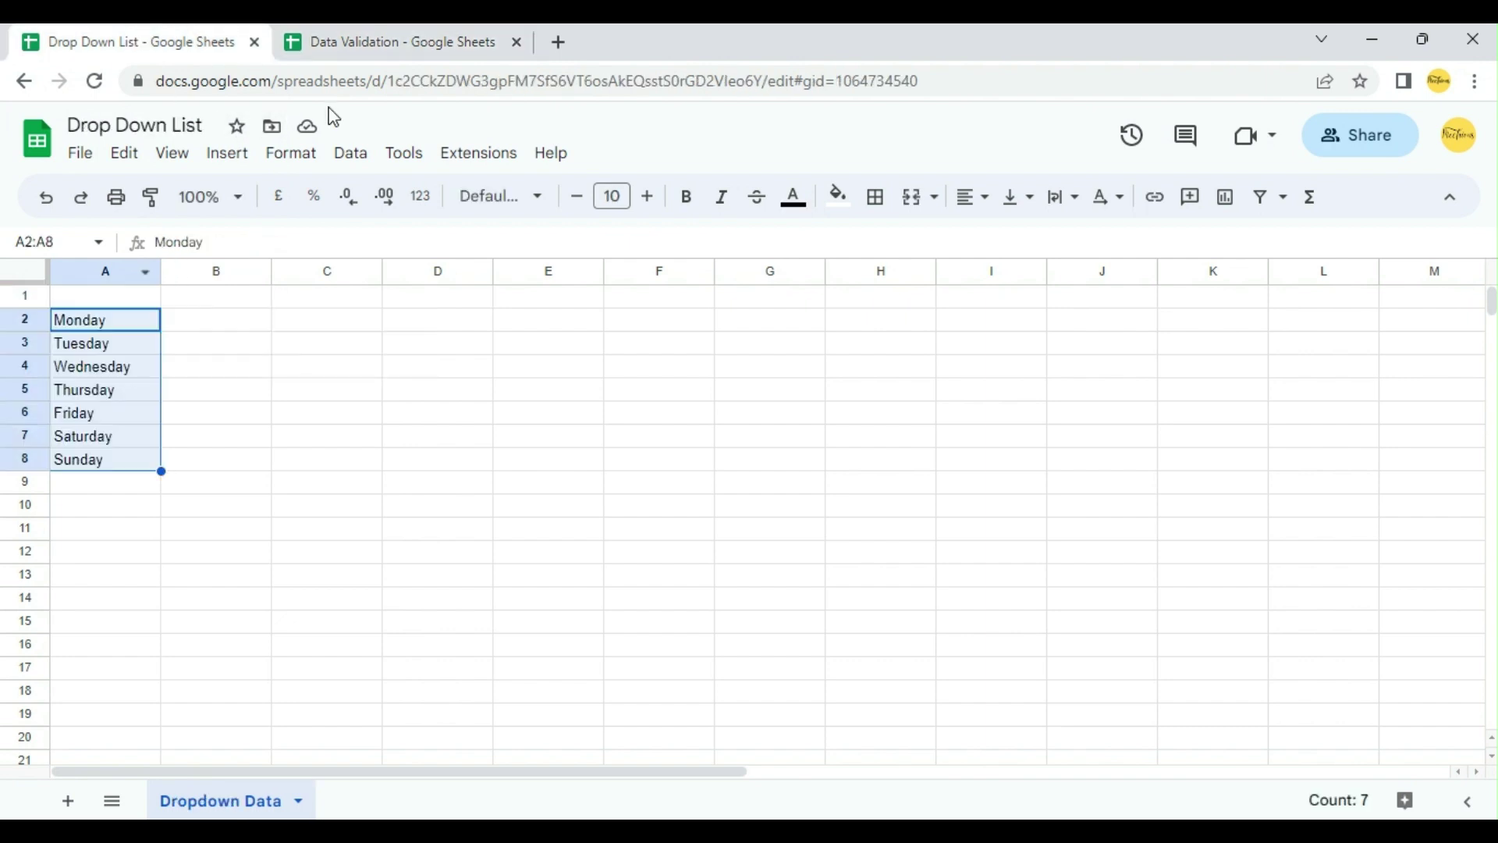
left_click_drag(762, 79, 154, 79)
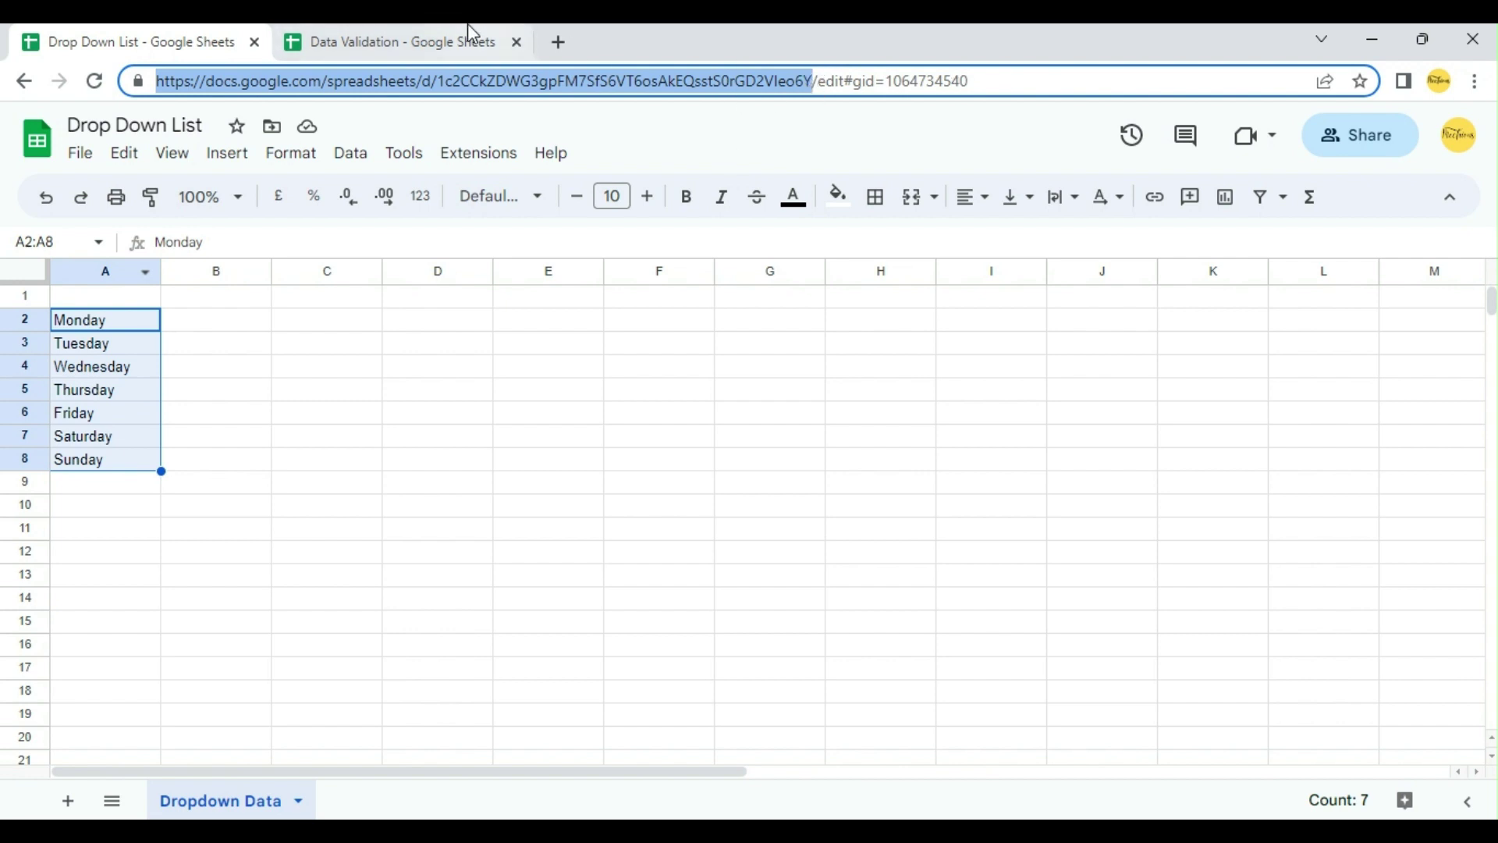
left_click(434, 37)
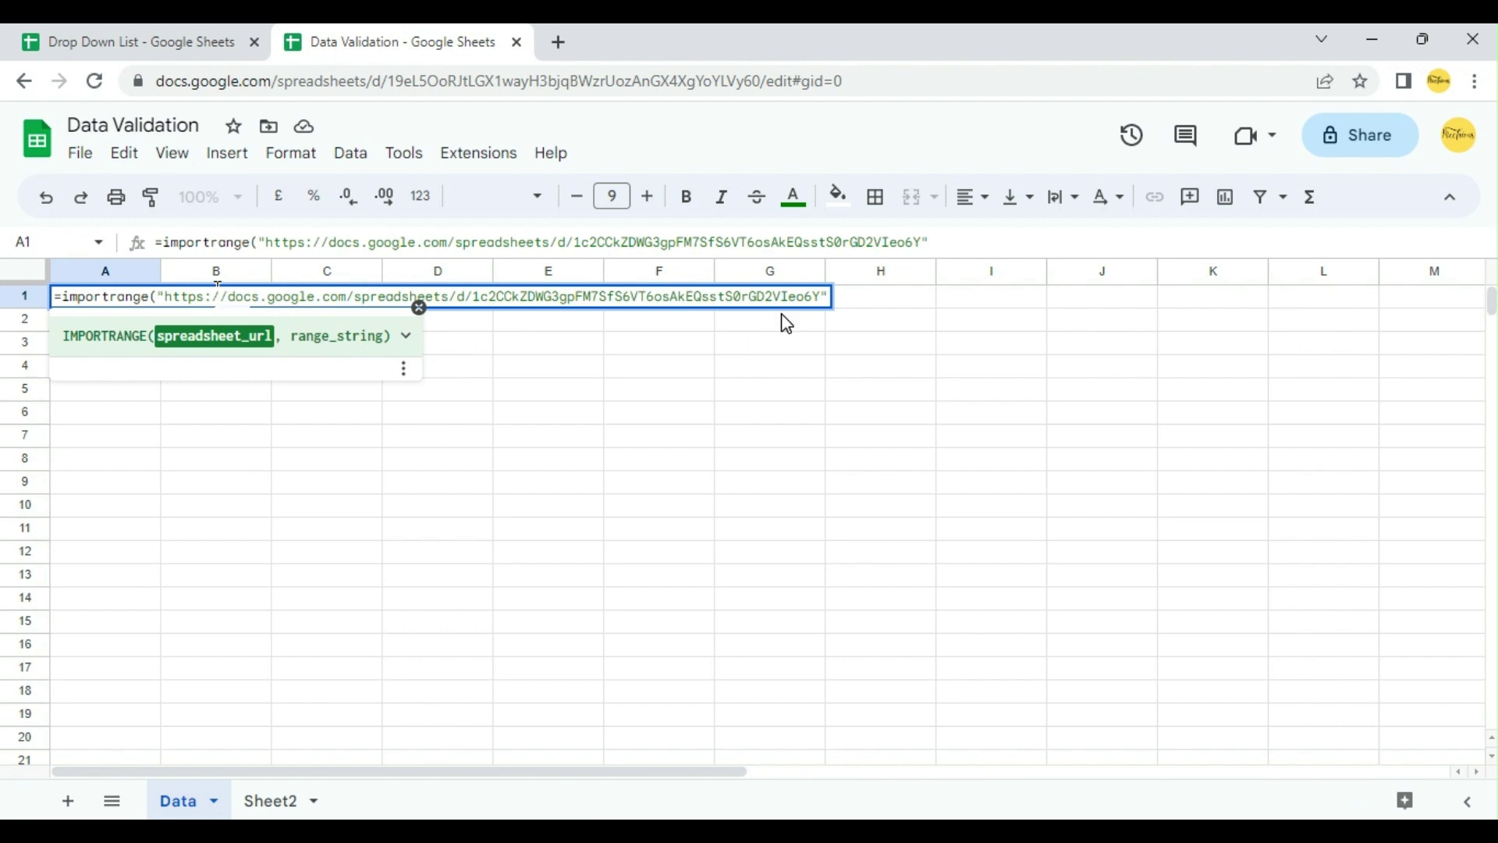
key("Right")
type(",")
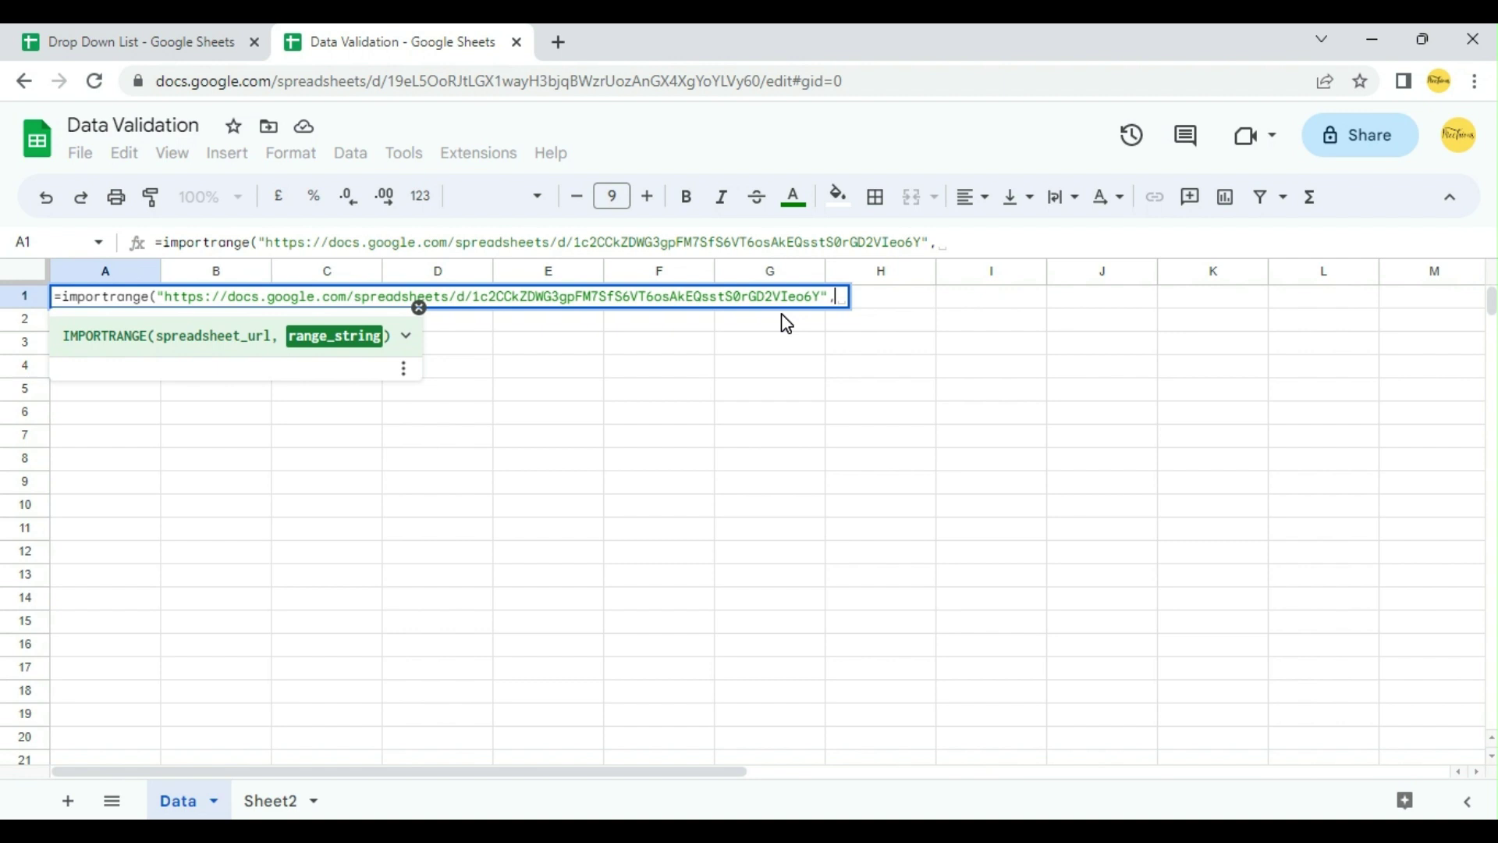
Step: Check the A2:A8 weekday range on the Drop Down List's Dropdown Data sheet
left_click(238, 35)
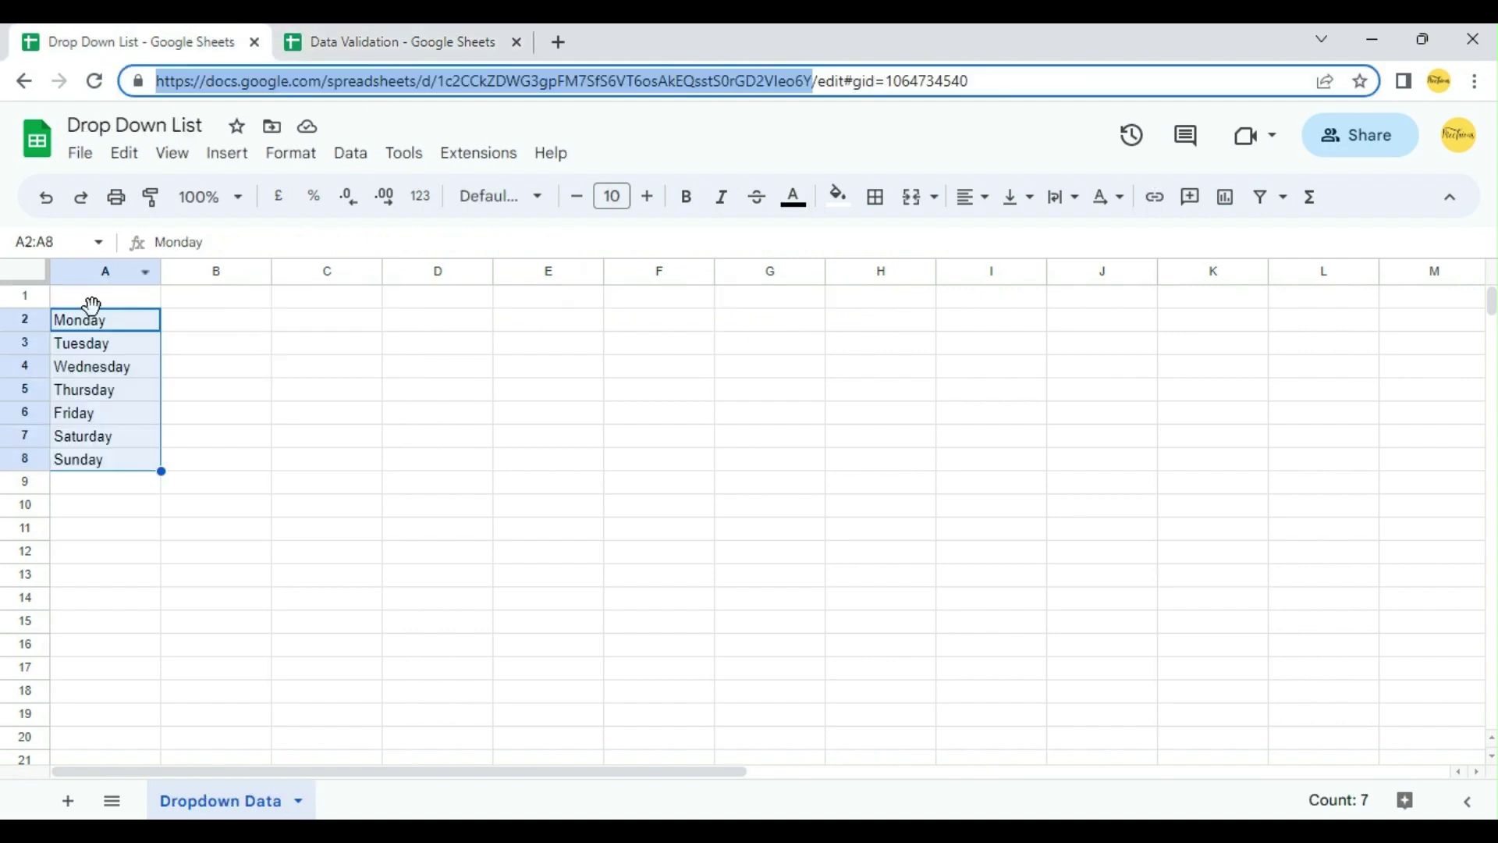
left_click(105, 327)
key("shift+Down")
key("shift+Down")
key("shift+Down")
key("shift+Down")
key("shift+Down")
key("shift+Down")
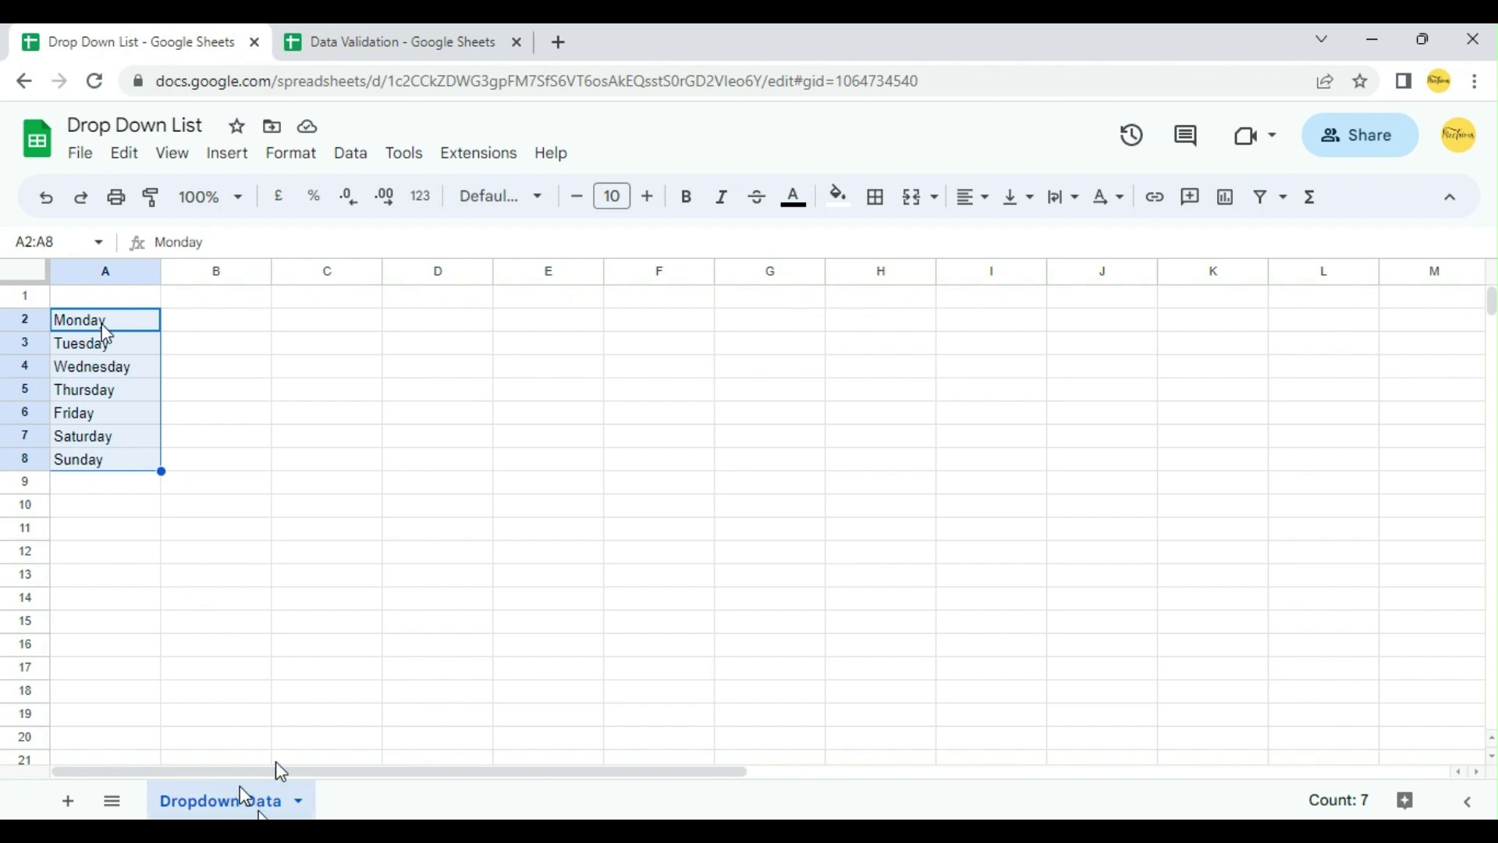
left_click(492, 37)
left_click(248, 28)
left_click(323, 45)
Step: Enter "Dropdown Data!A2:A8") as the IMPORTRANGE range argument
type("Dropdown")
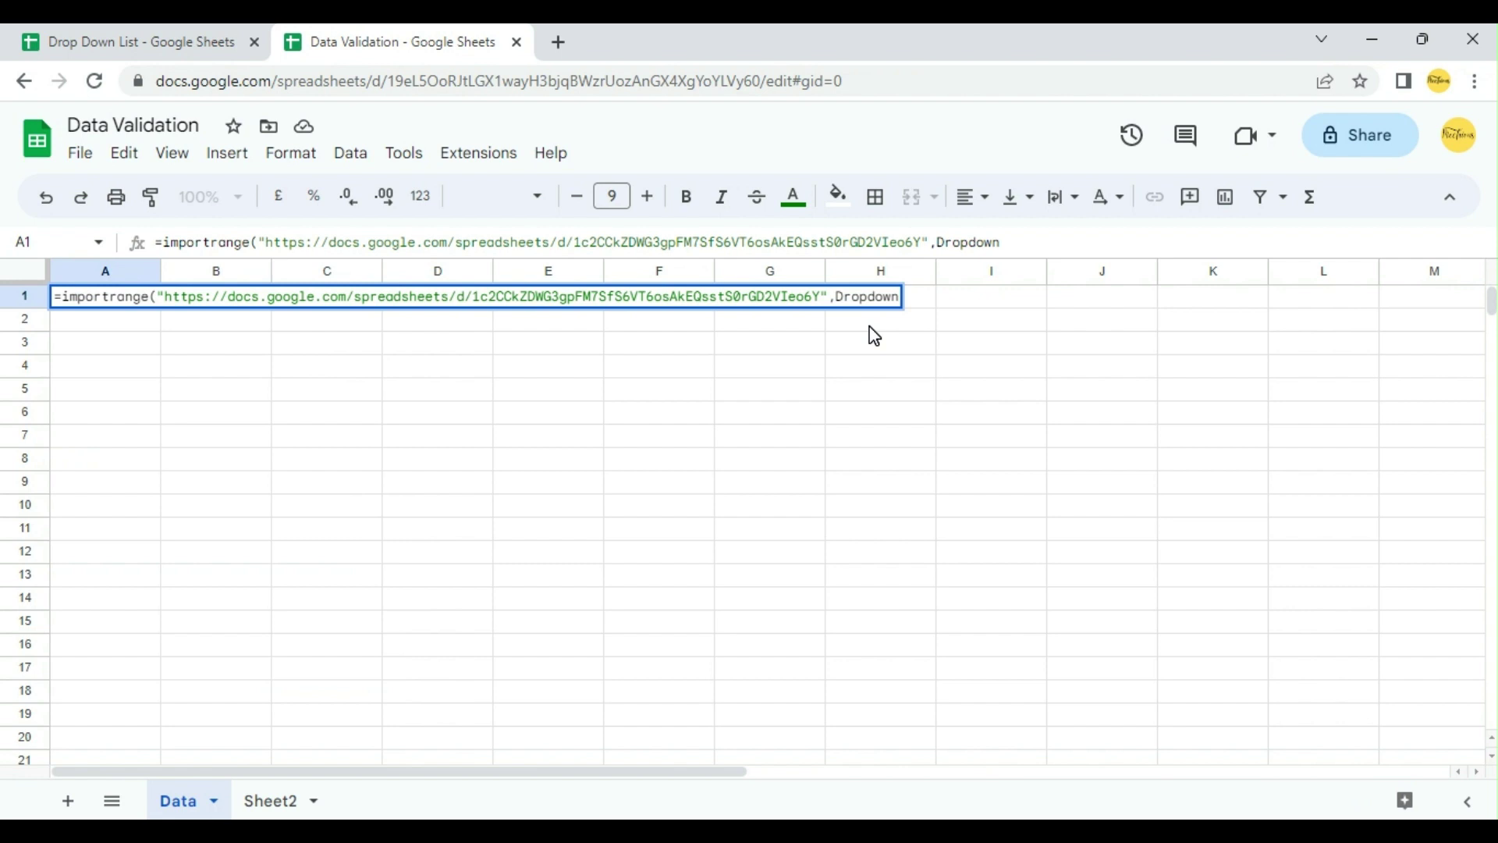
key("Left")
key("Left")
key("Left")
key("Left")
key("Left")
key("Left")
type("\"")
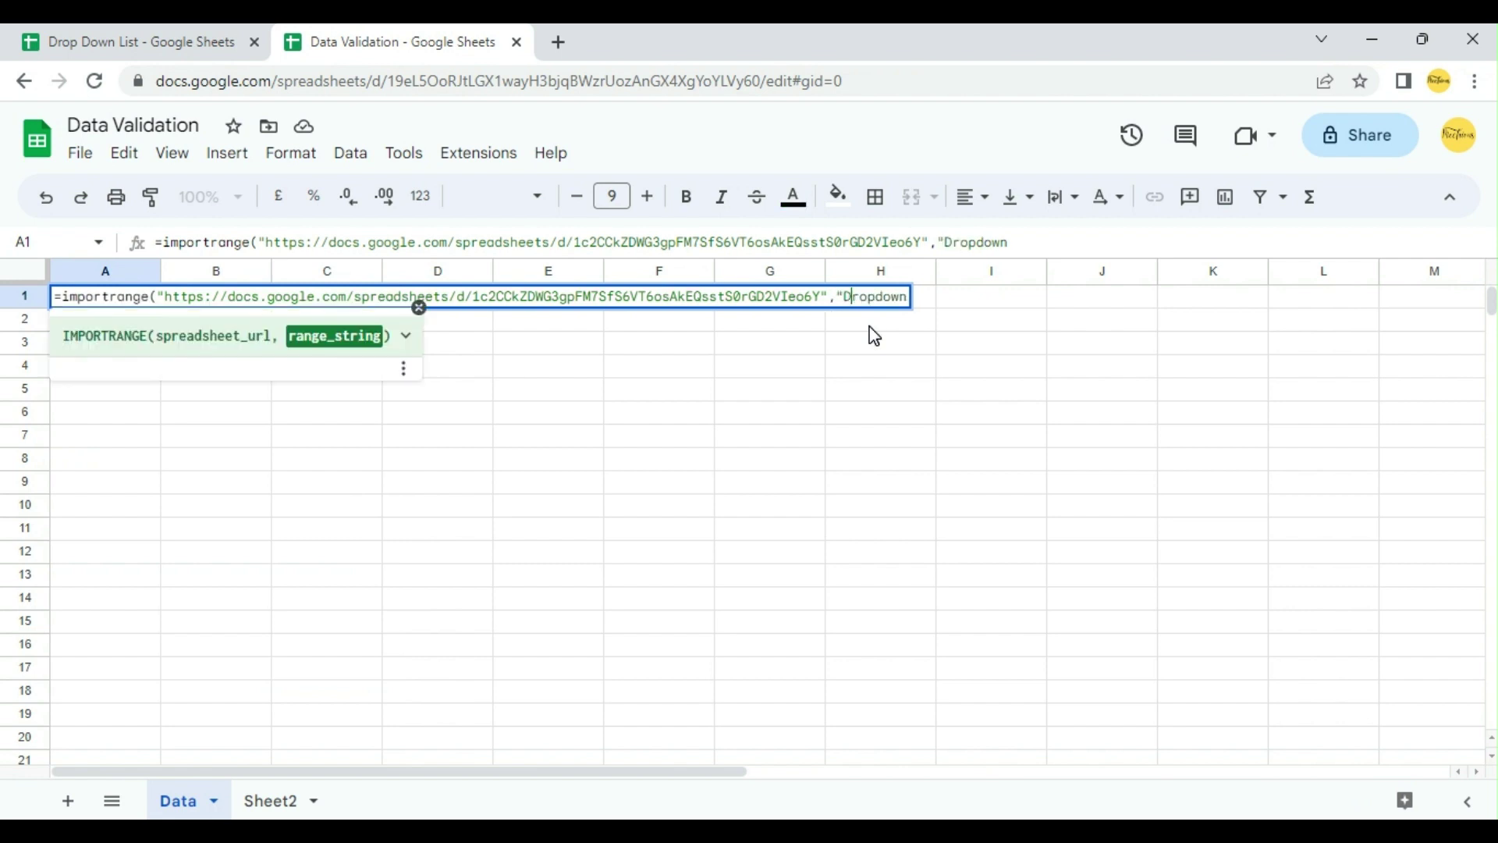
key("End")
type("Data!A2")
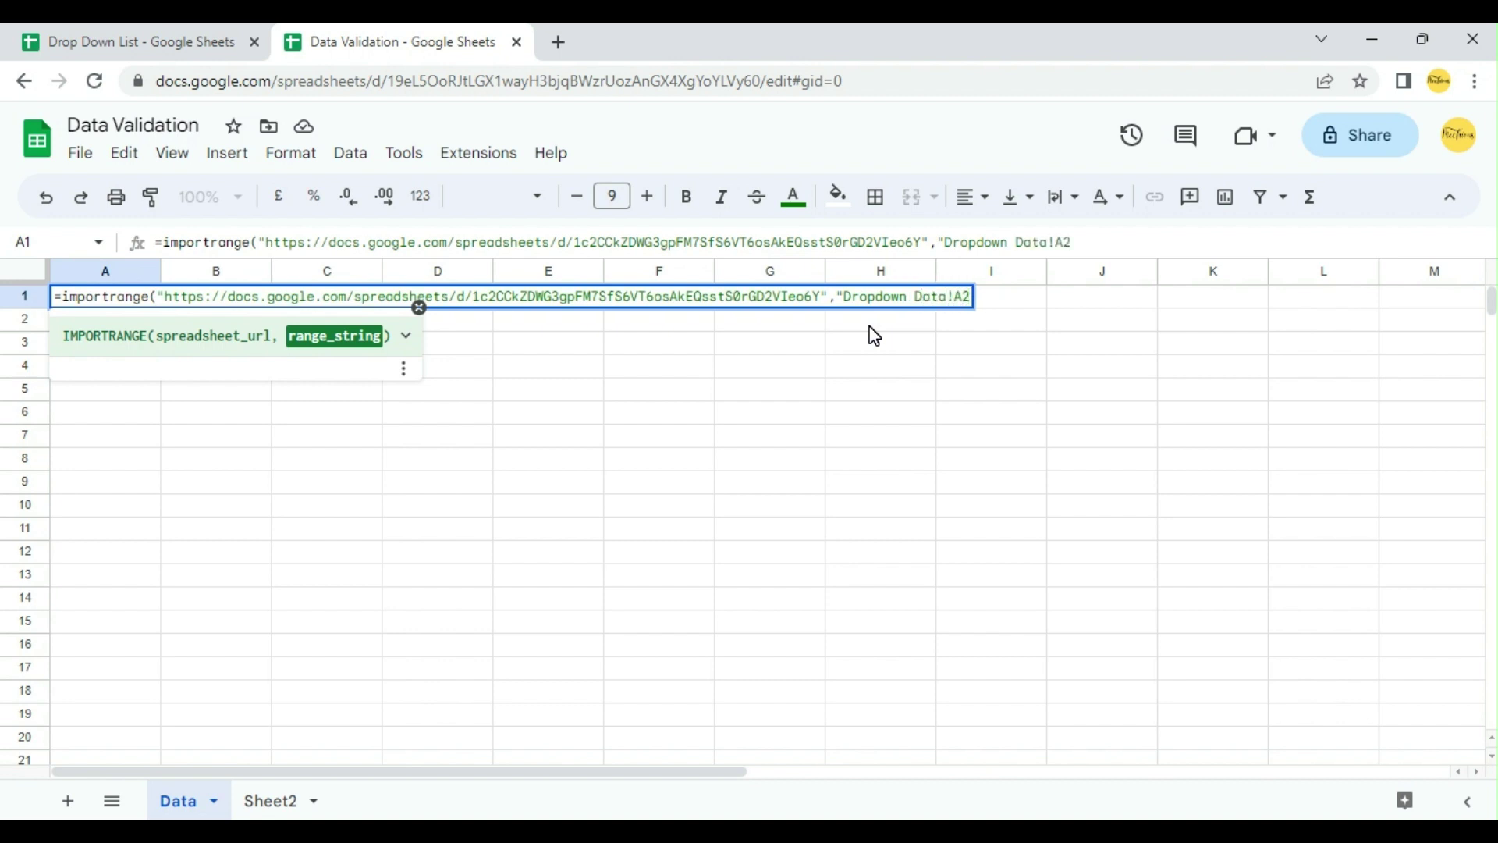
type(":A8\")")
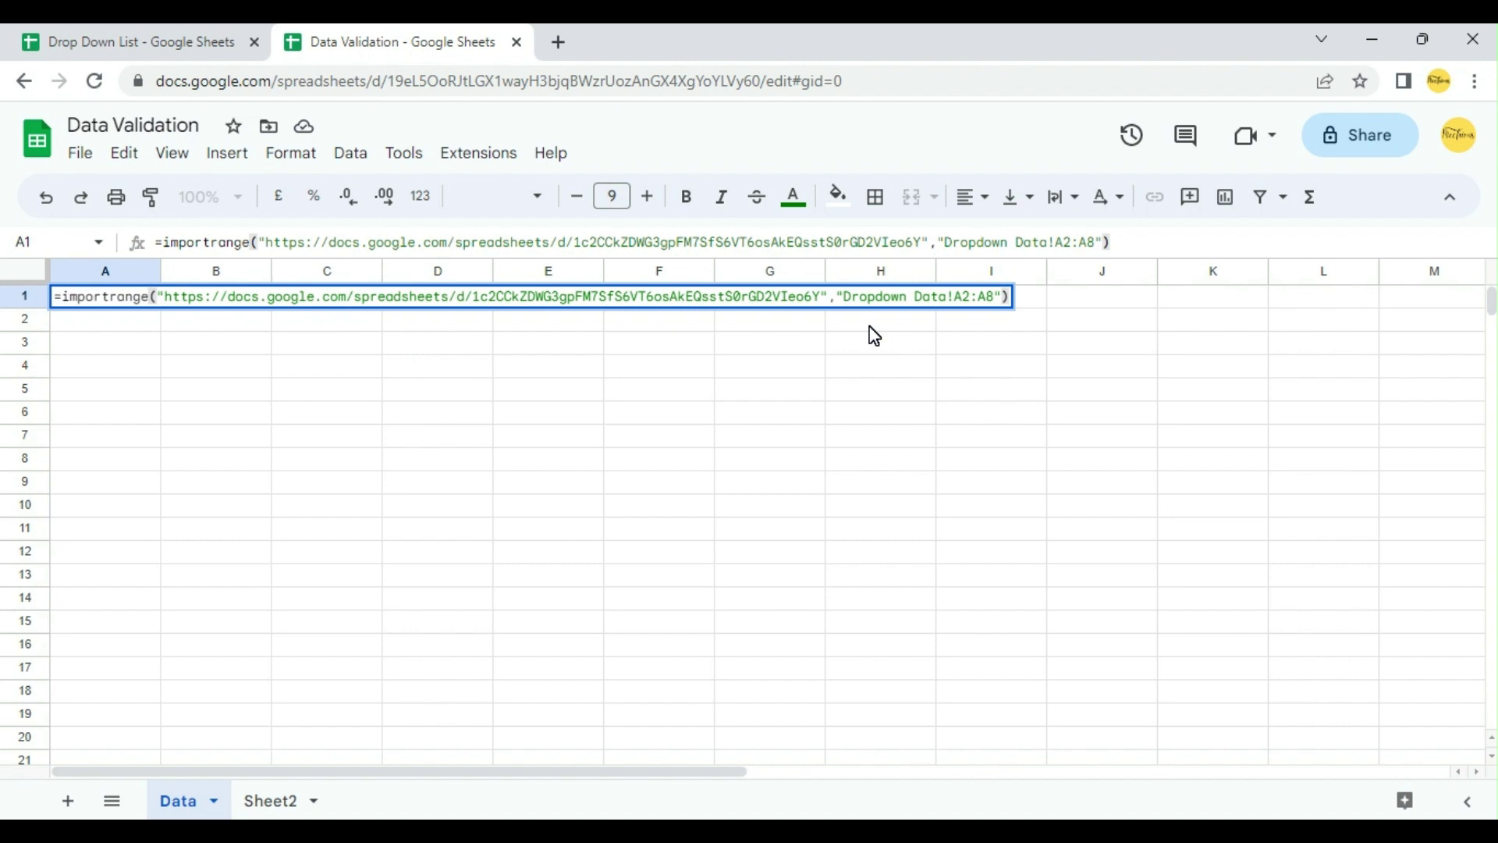
Step: Commit the IMPORTRANGE formula and allow access to the Drop Down List spreadsheet
key("Return")
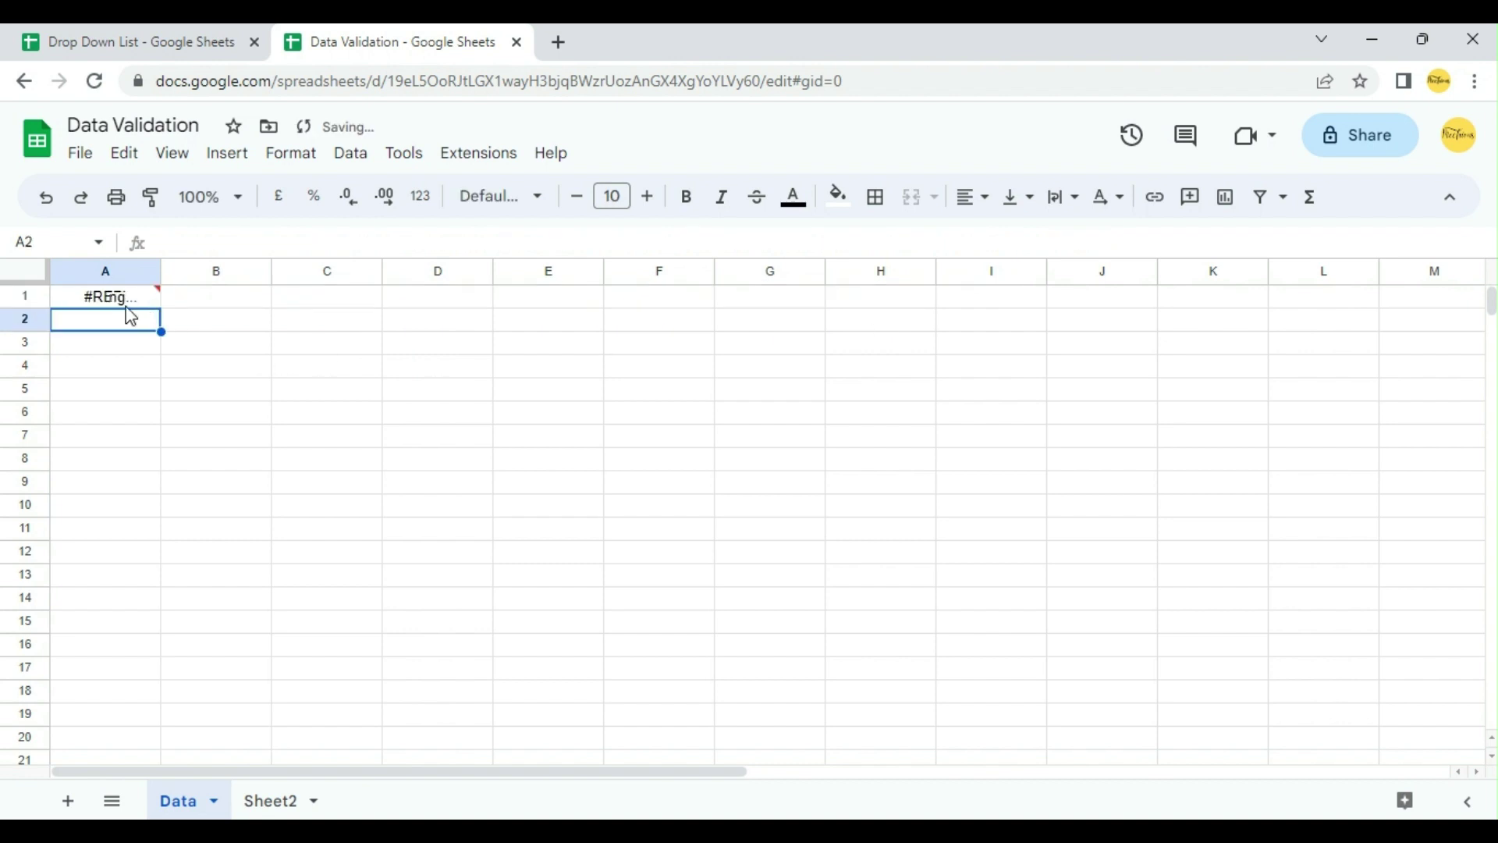
mouse_move(147, 307)
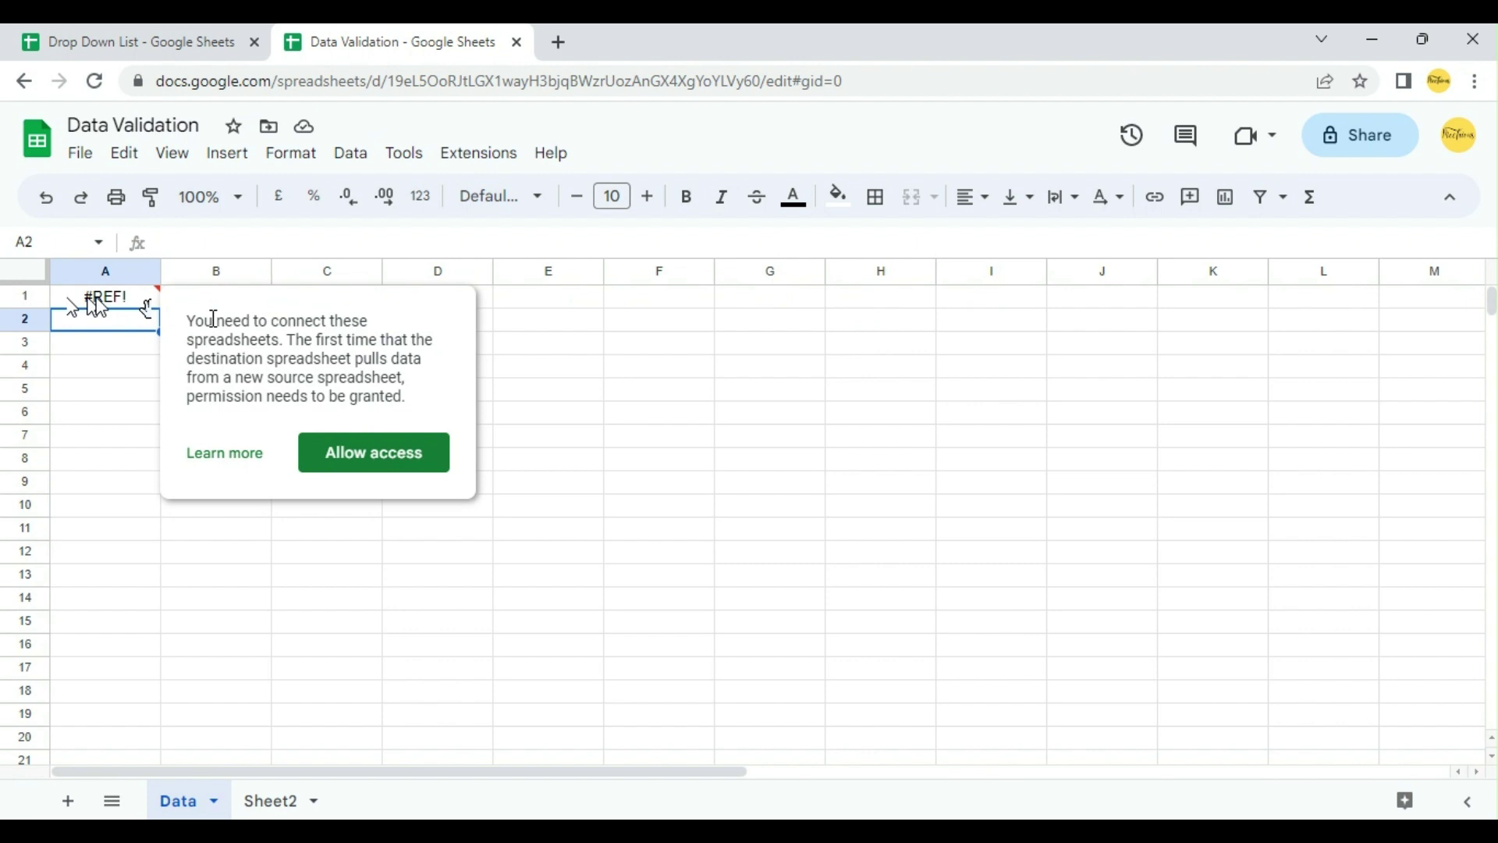
left_click(379, 462)
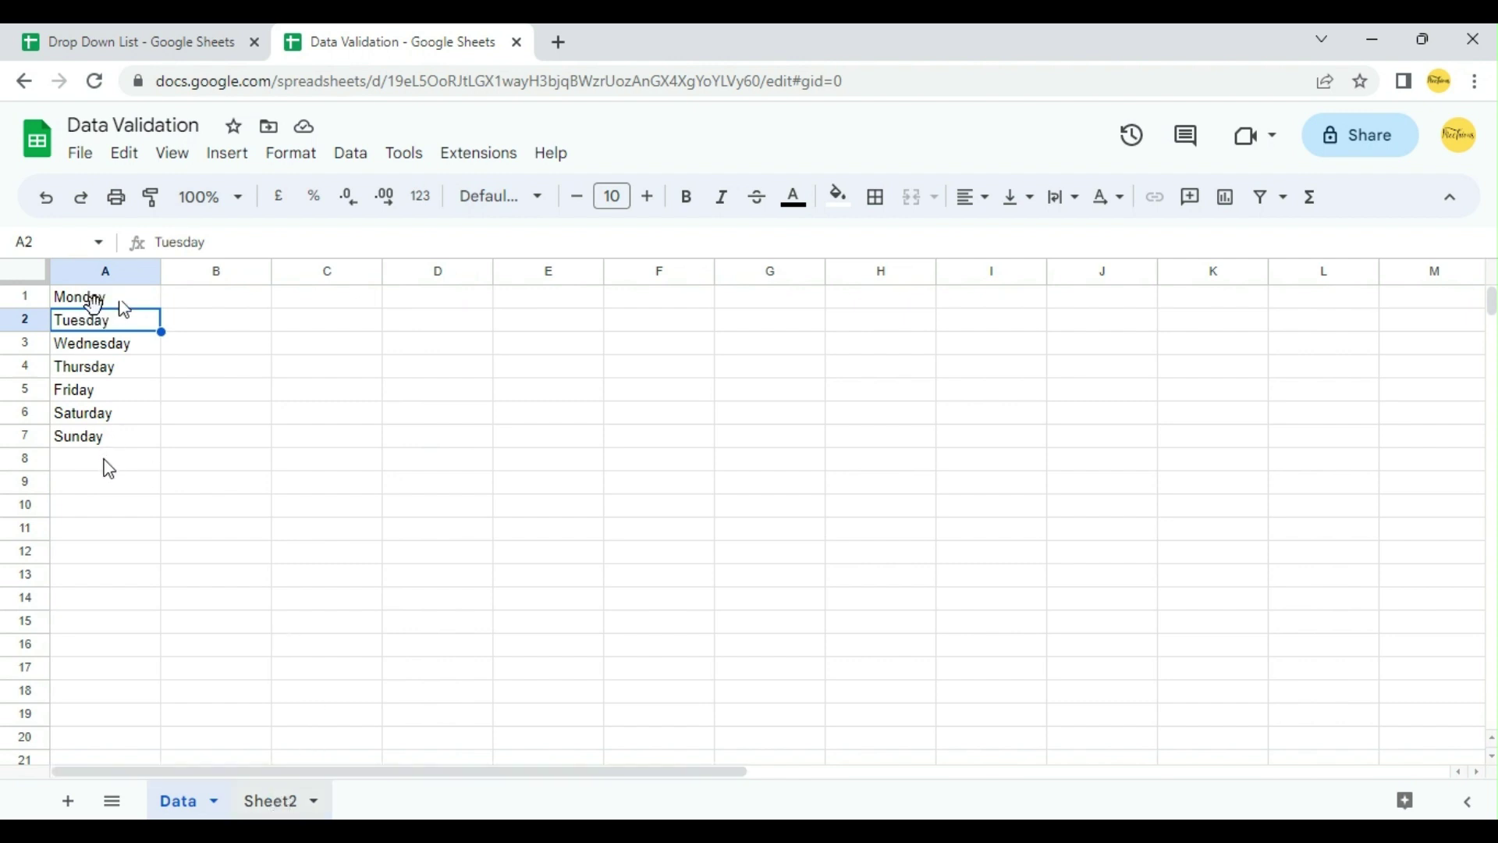
Step: On Sheet2, enter the headers Employee in A1 and Weekoff in B1
left_click(281, 801)
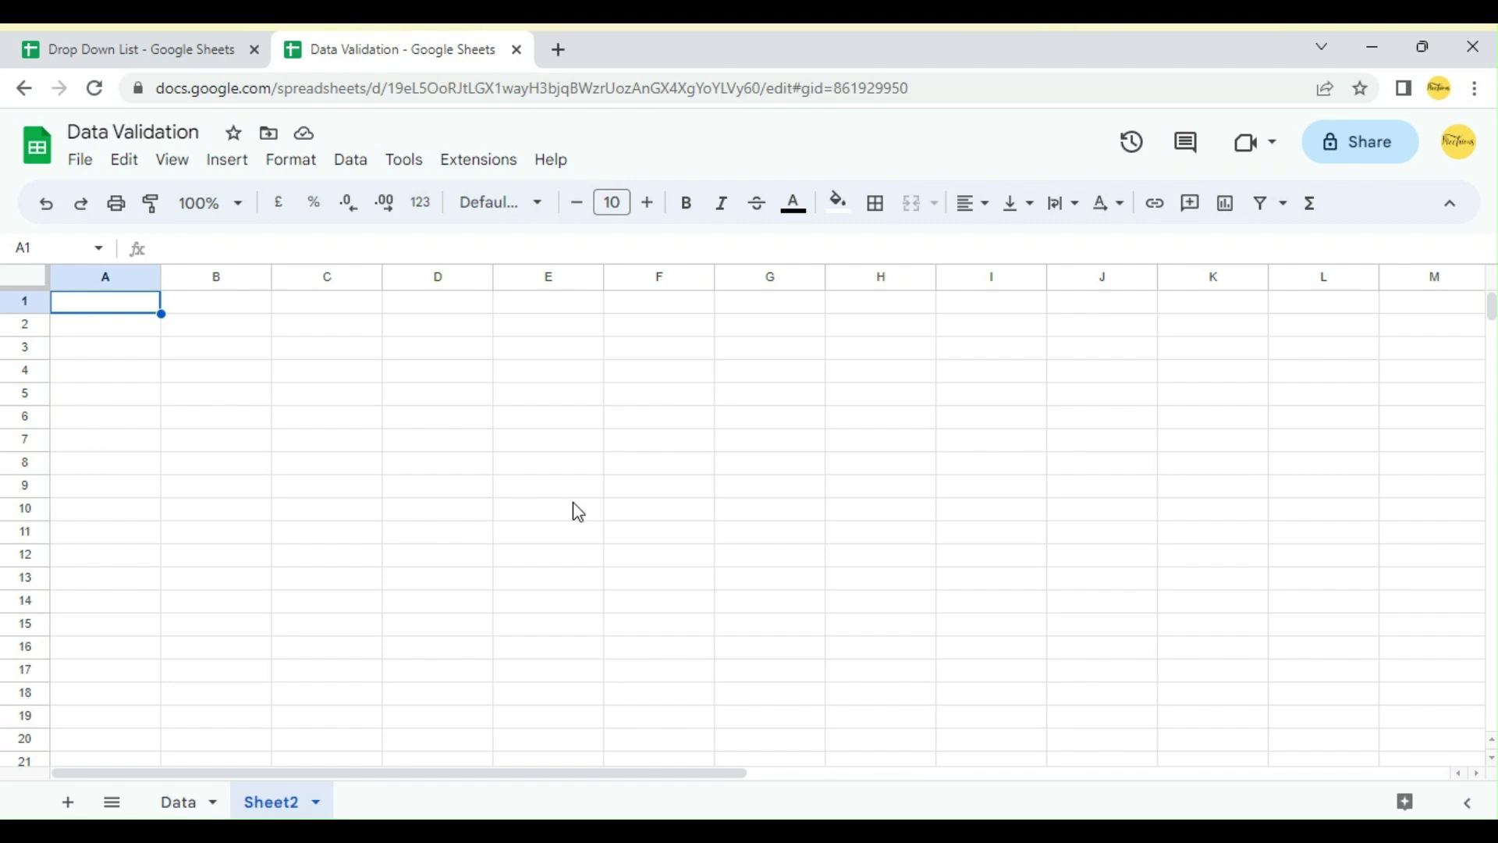
type("Emp")
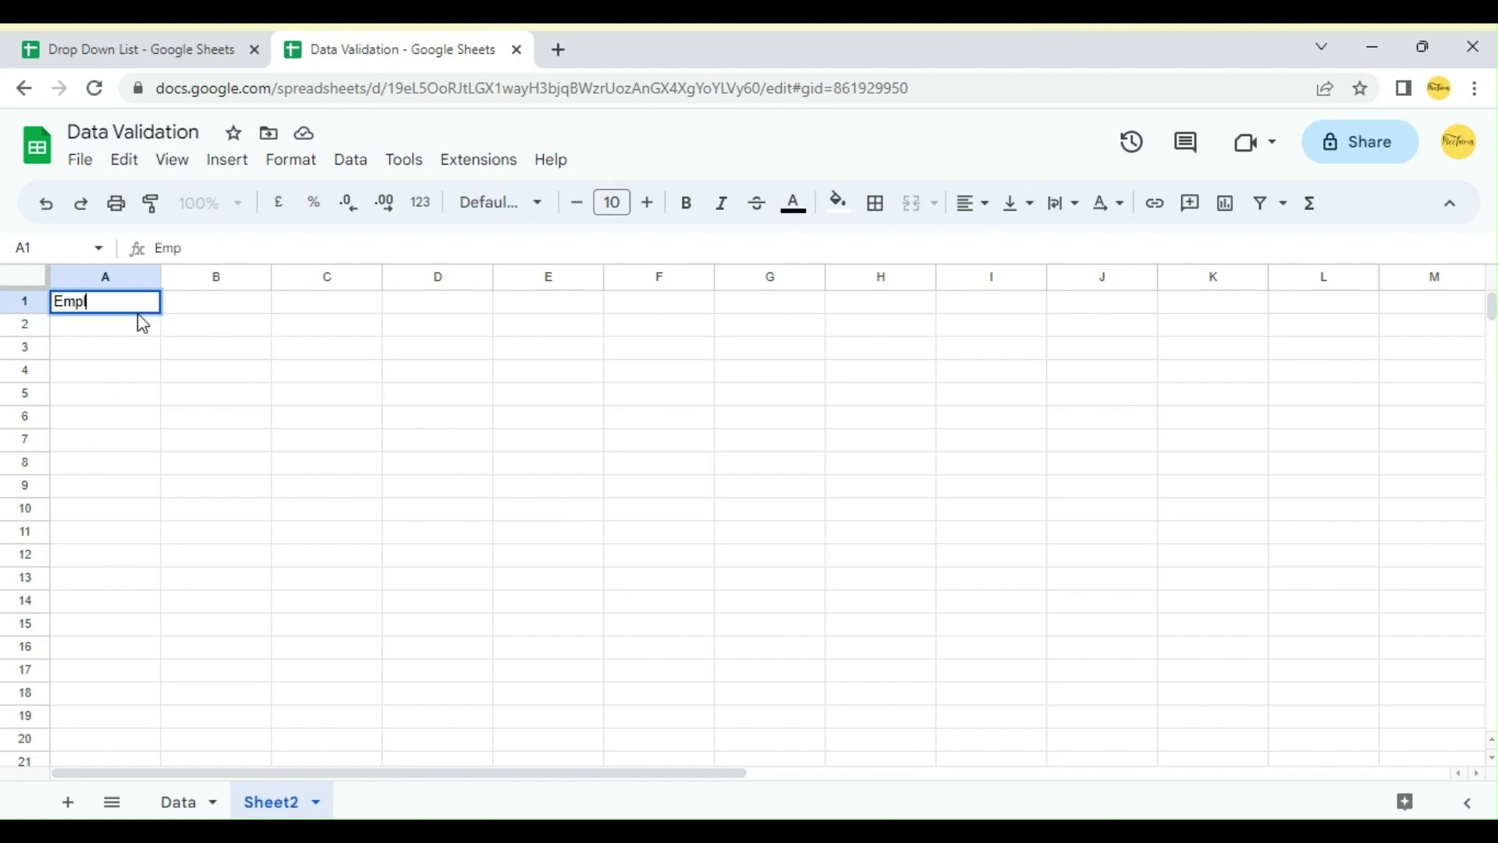
type("loyee")
key("Tab")
type("We")
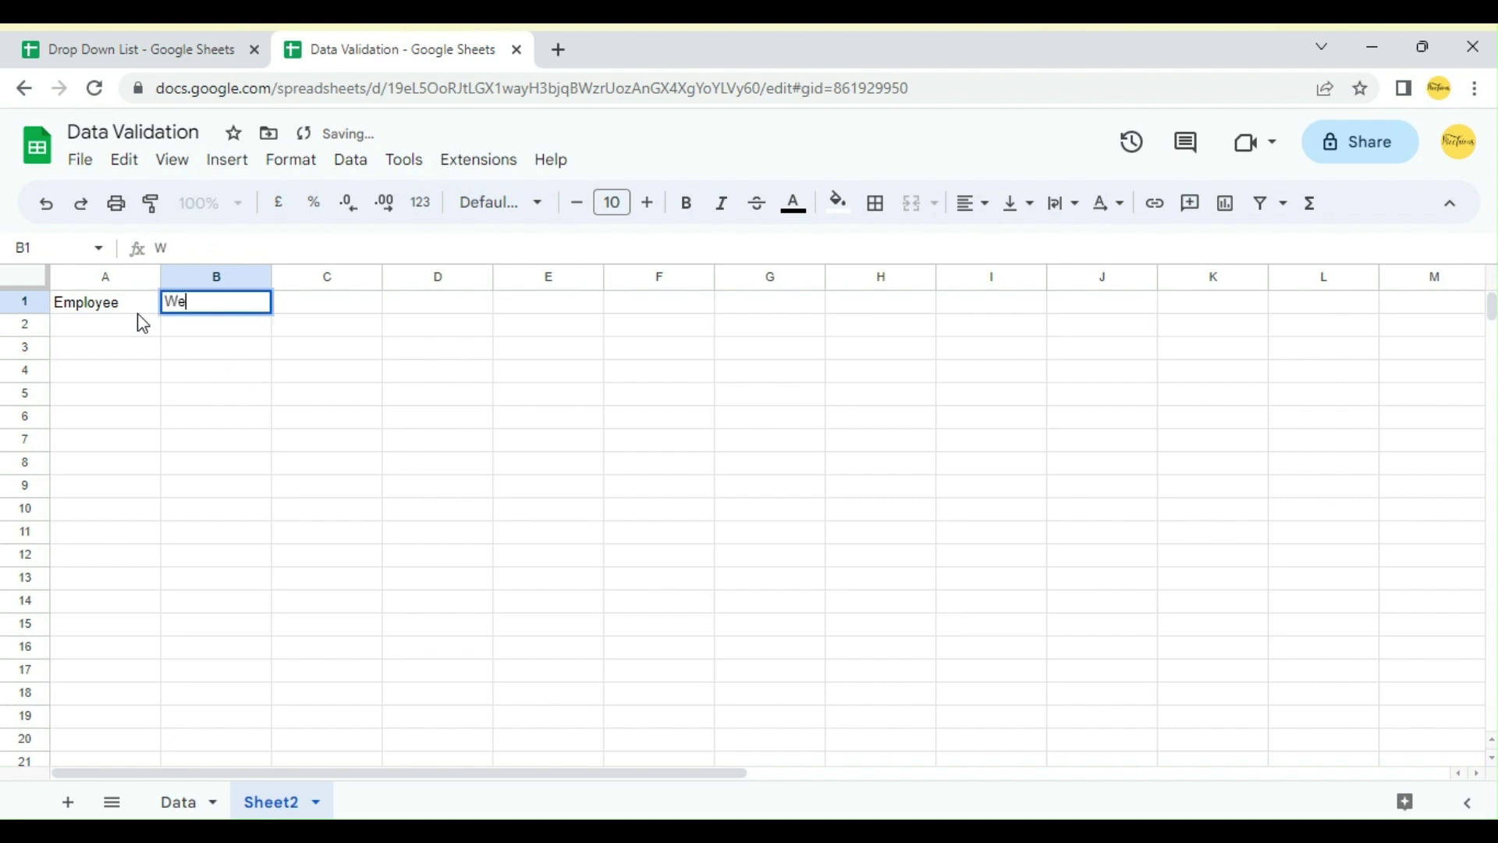
type("ekoff")
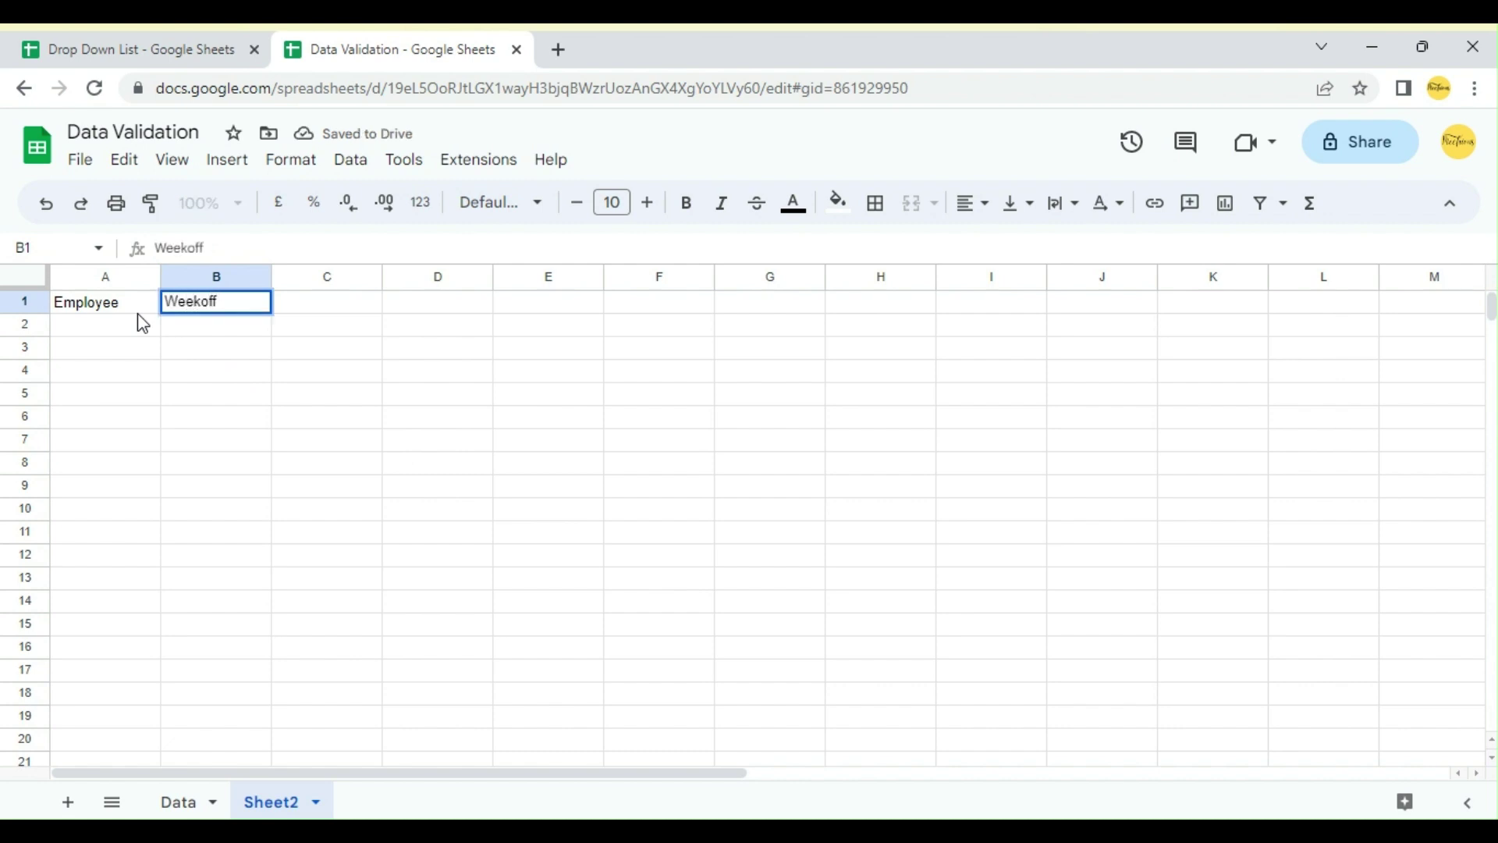
left_click(138, 307)
Step: Enter 1001 and 1002 in A2:A3 and fill the series down to 1010 in A11
left_click(141, 328)
type("1")
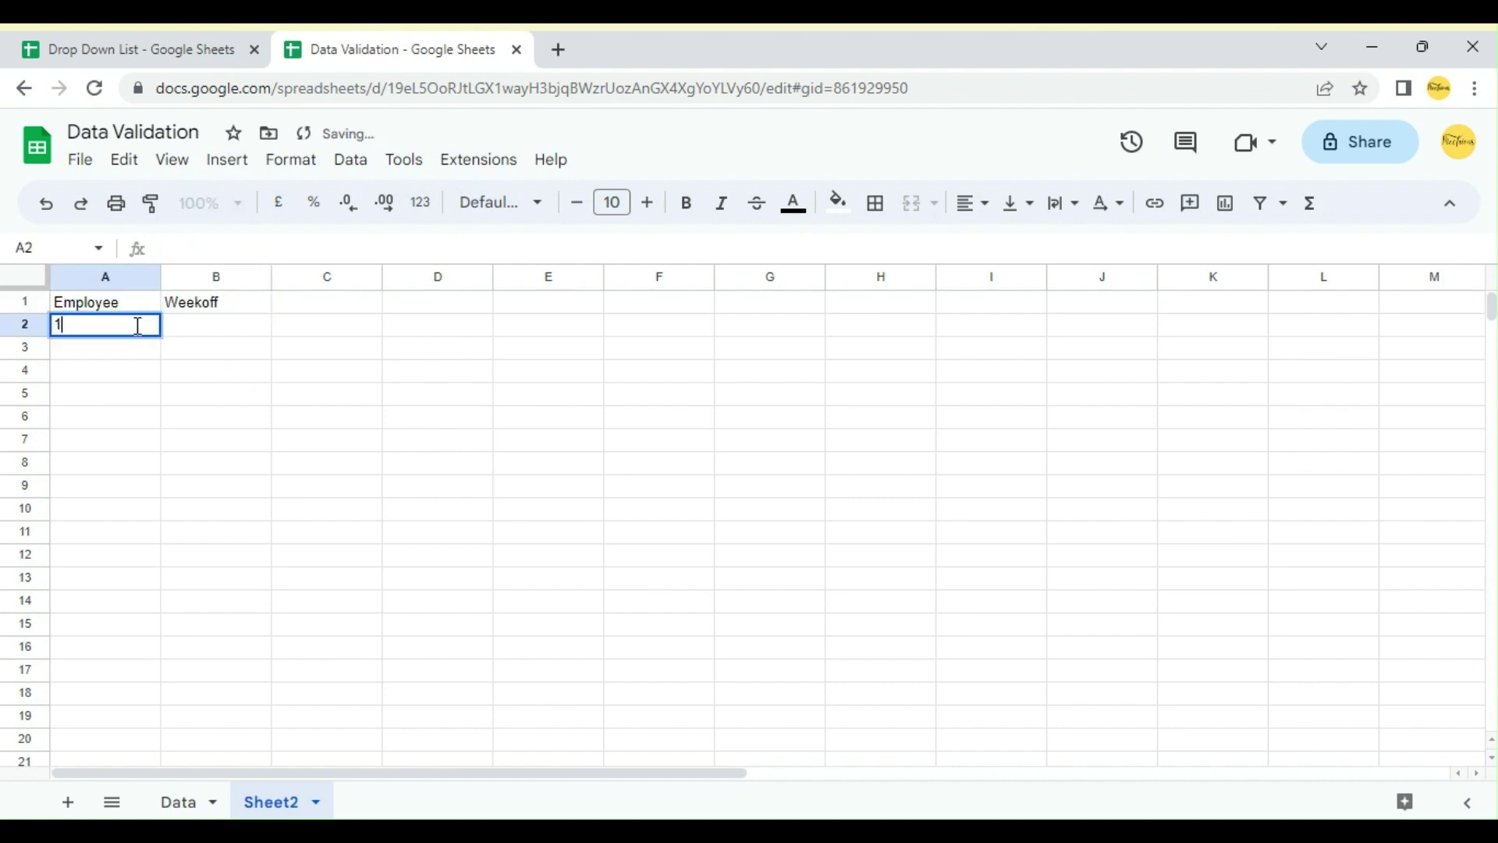
type("001")
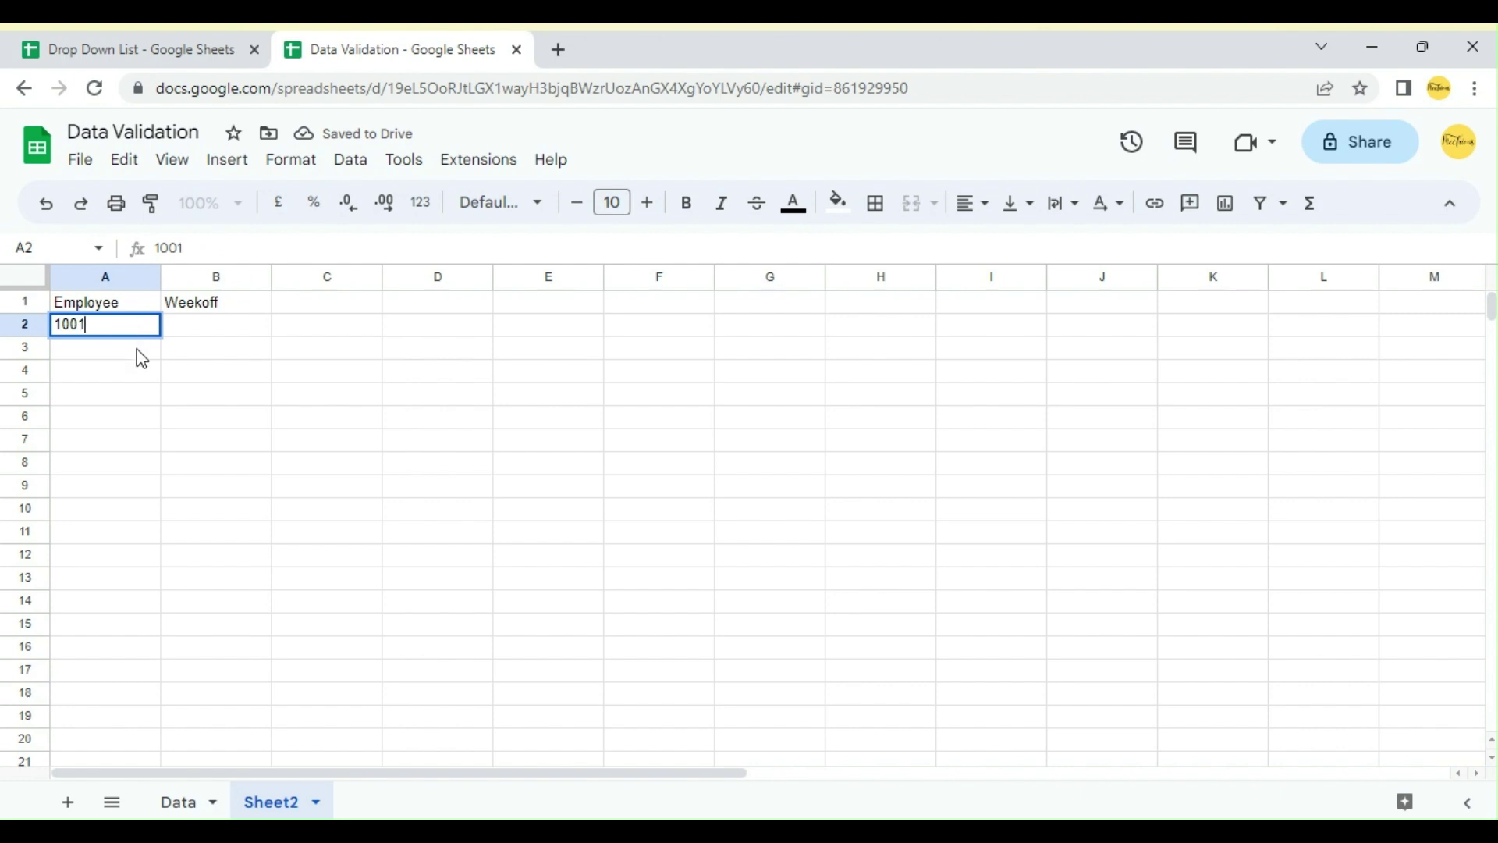
left_click(141, 355)
type("1002")
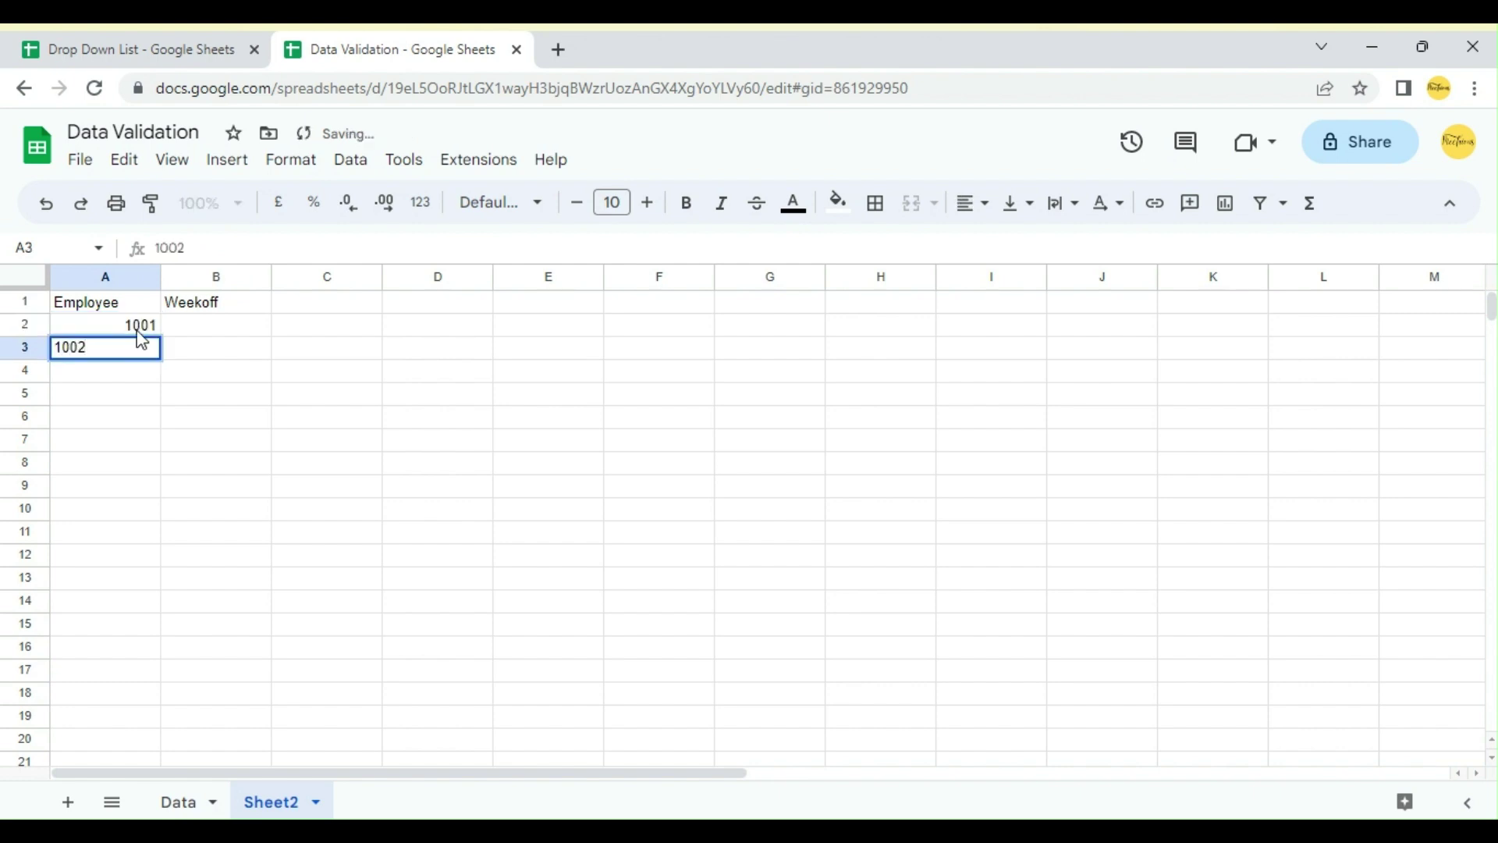
left_click(140, 321)
left_click_drag(140, 321, 161, 535)
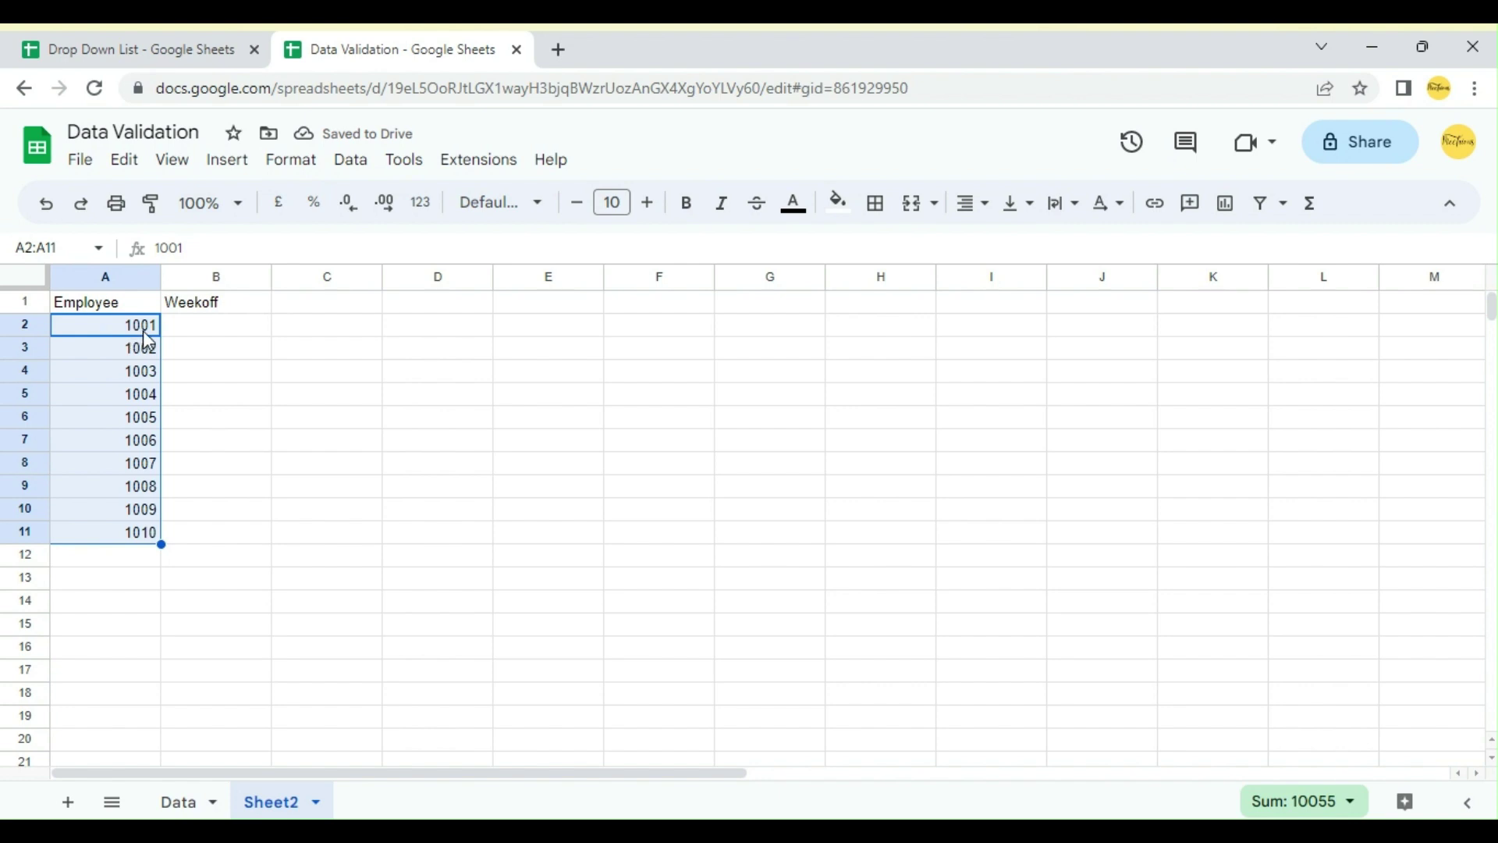
left_click(202, 333)
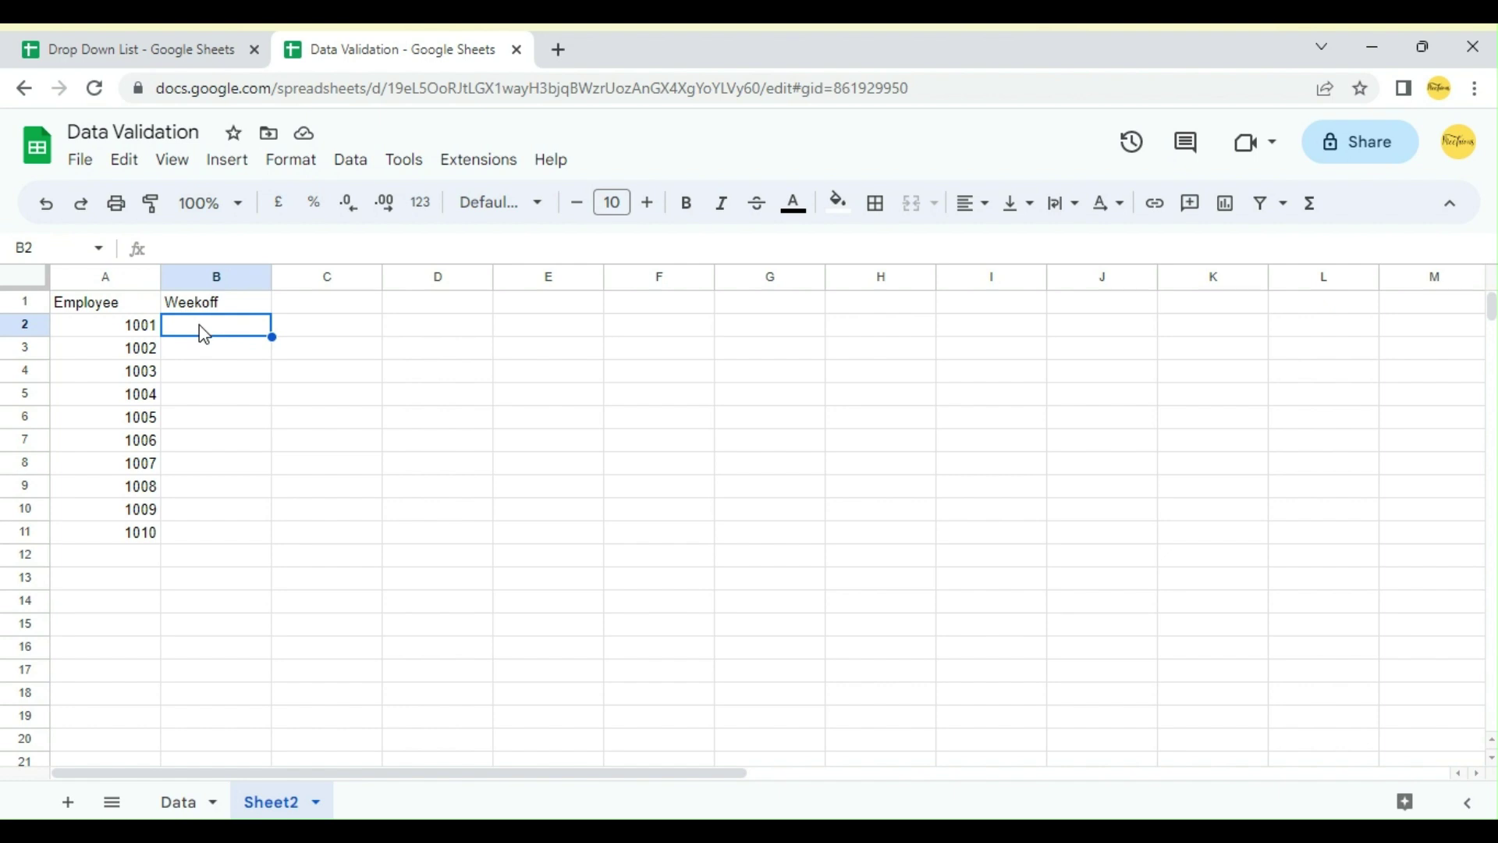
Step: Add a drop-down to cell B2 with Insert > Drop-down
left_click(229, 167)
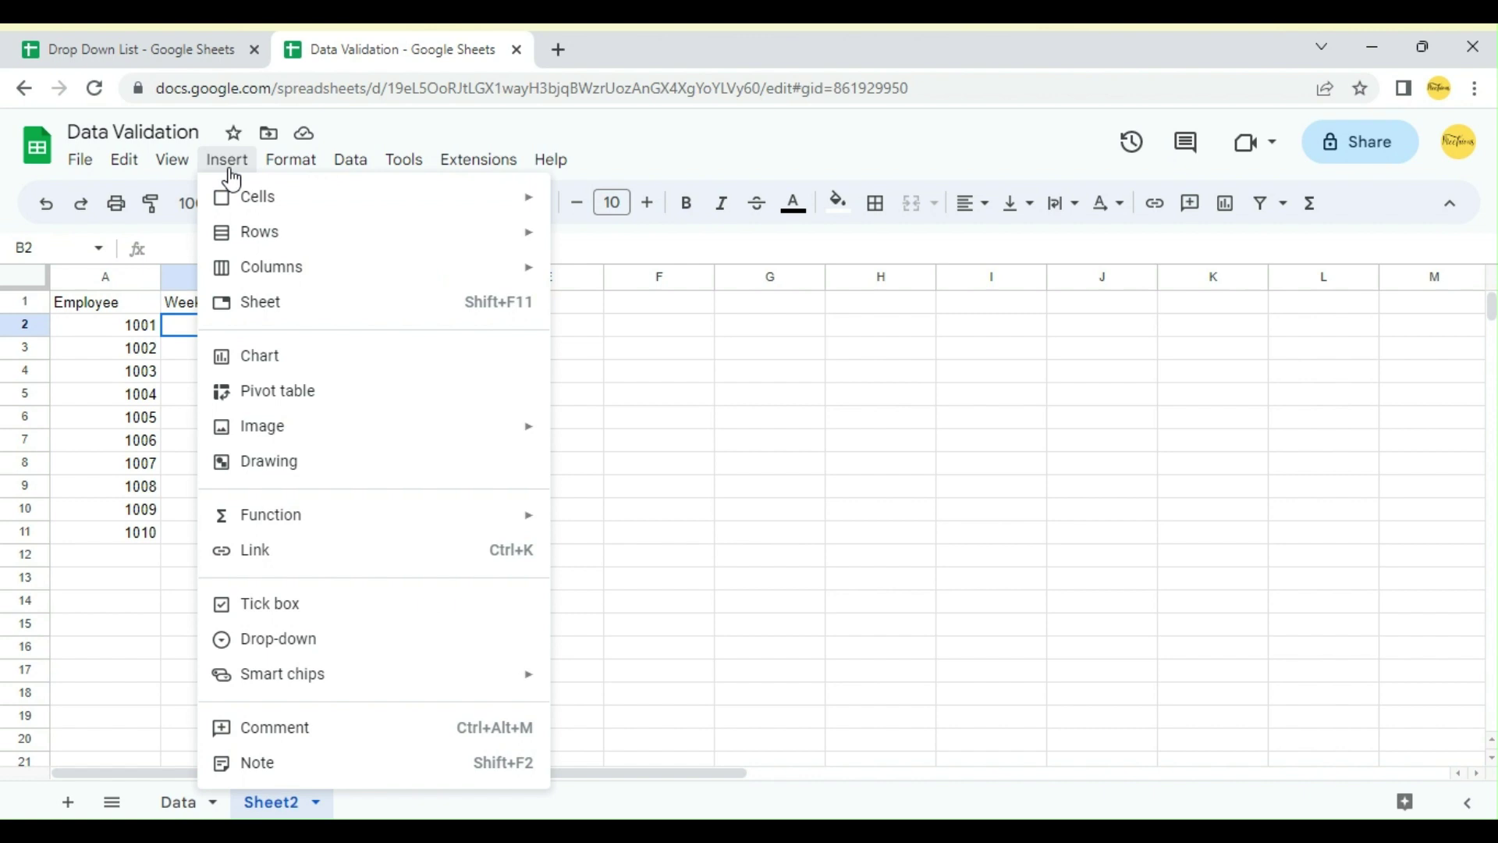
left_click(280, 642)
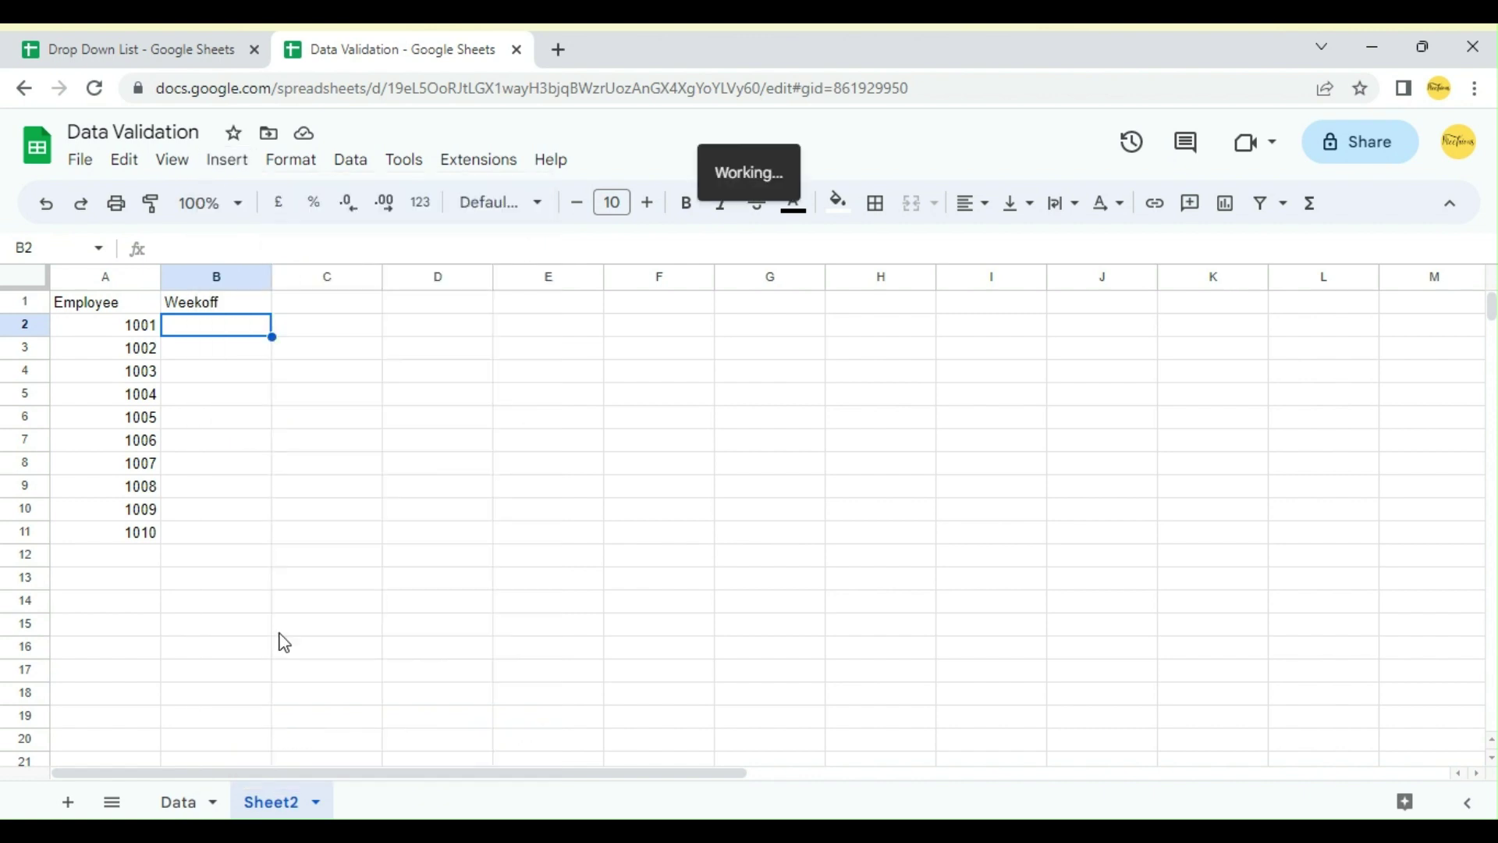
left_click(1252, 309)
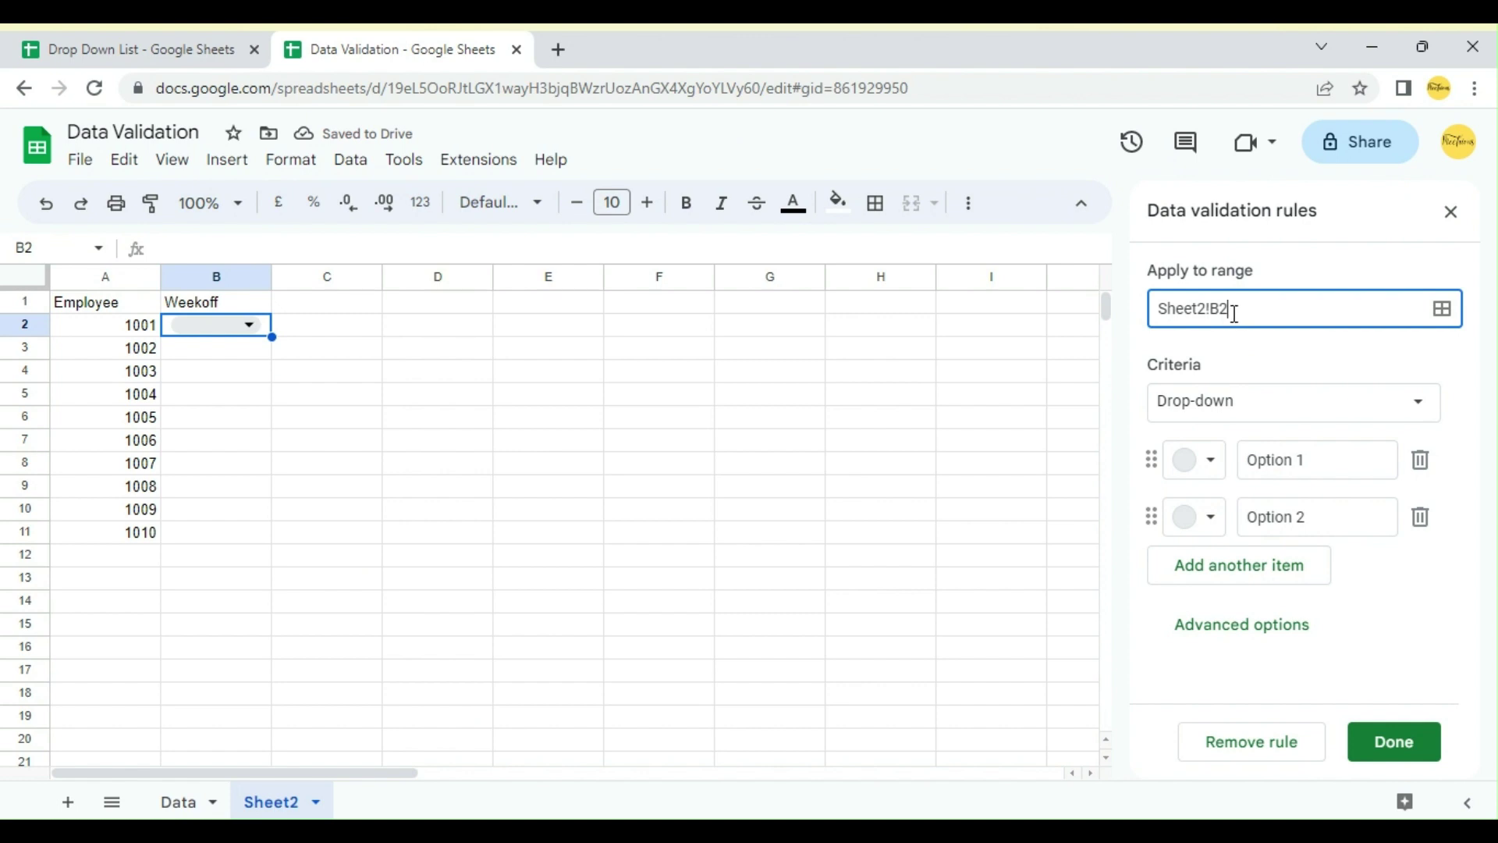
left_click(1438, 311)
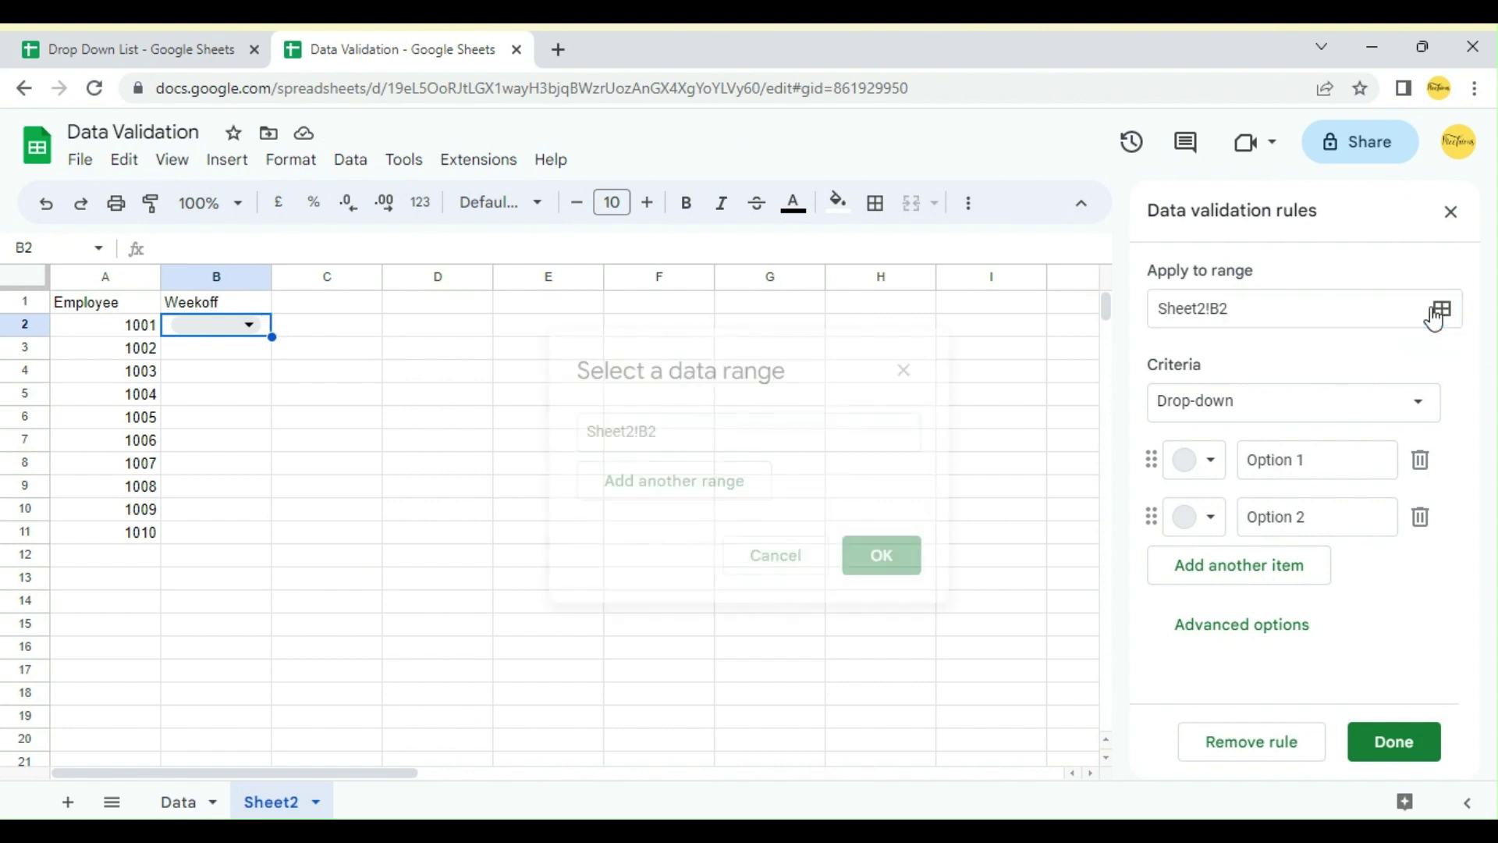
Step: Set the drop-down rule's range to B2:B11 in the range picker
left_click(749, 447)
key("shift+Left")
key("shift+Left")
key("BackSpace")
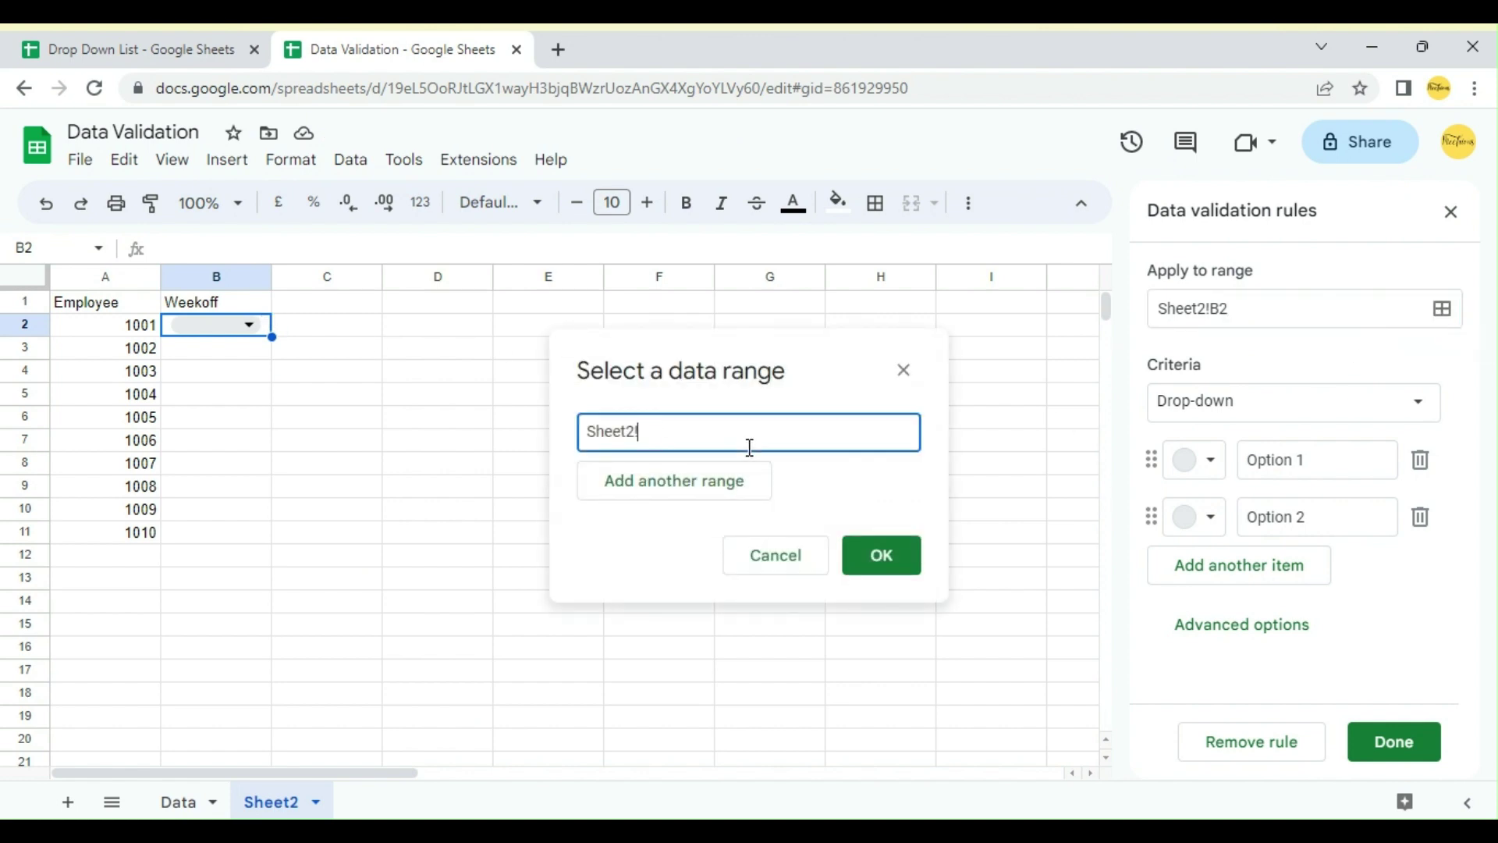
key("BackSpace")
key("BackSpace")
key("BackSpace")
key("BackSpace")
key("BackSpace")
key("BackSpace")
key("BackSpace")
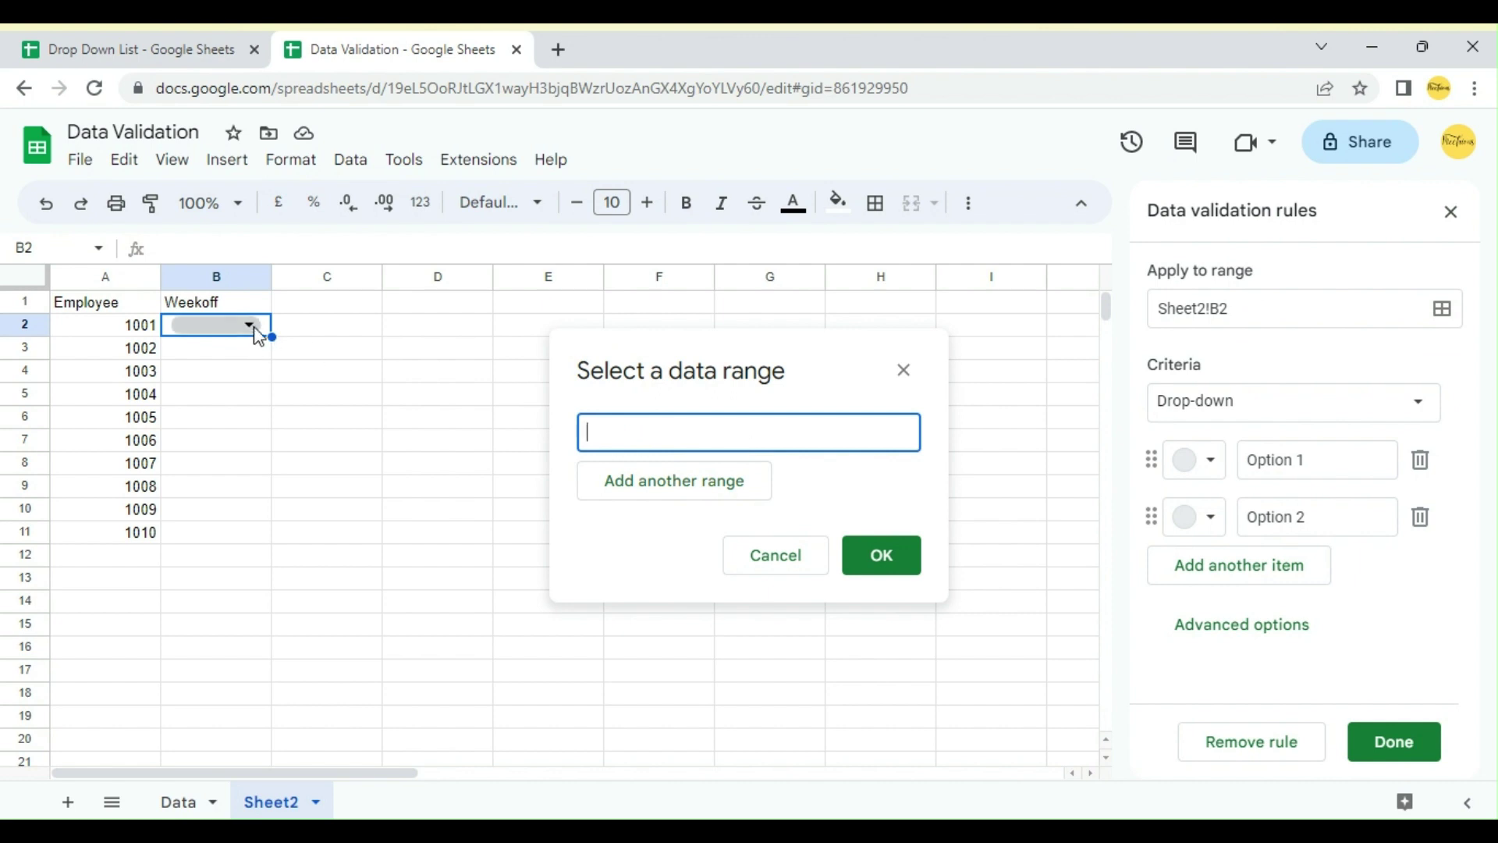
left_click(257, 326)
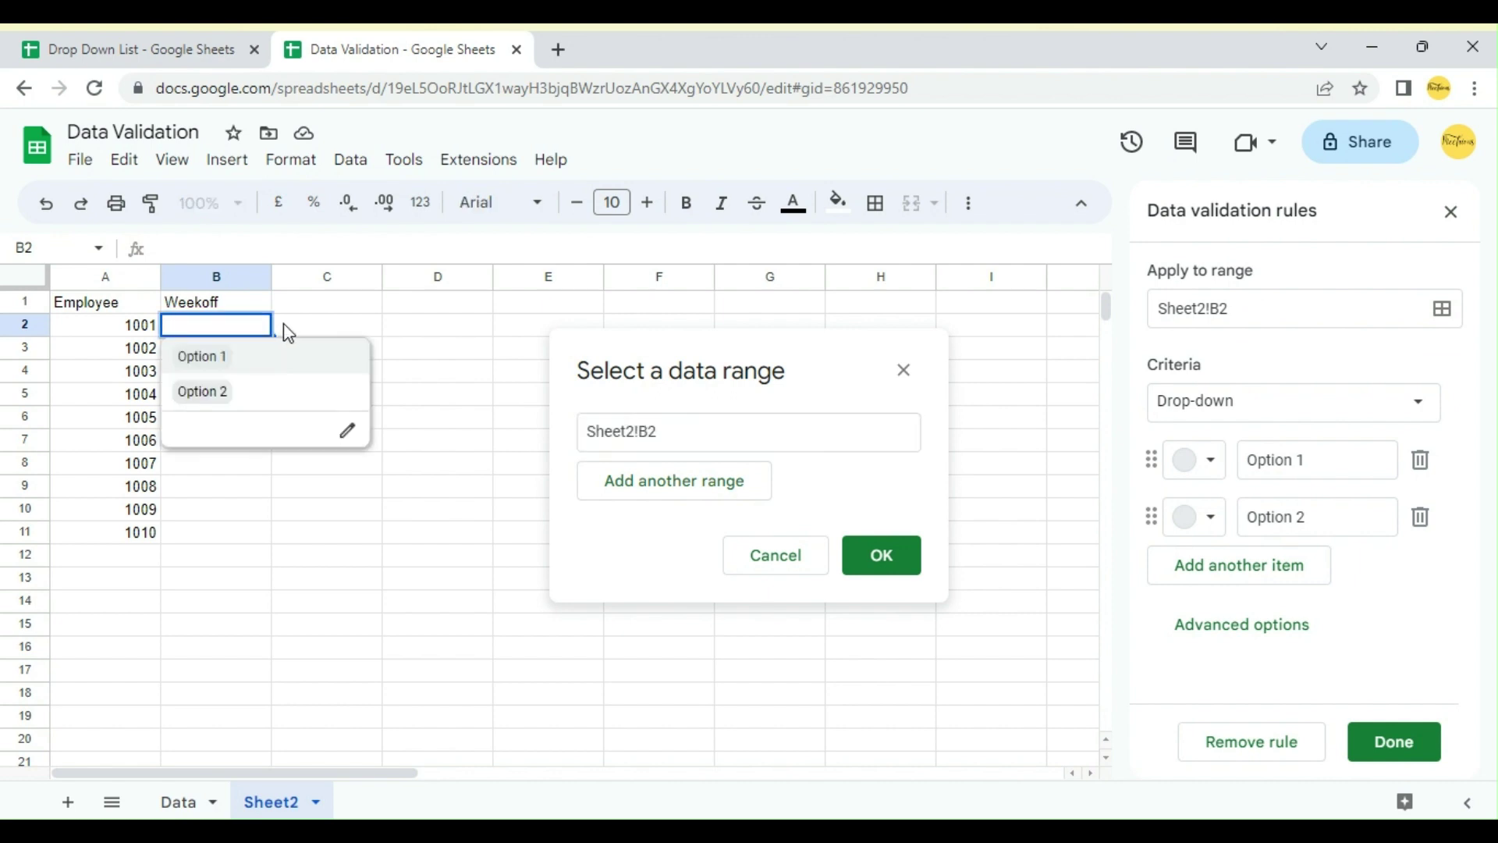
key("Down")
left_click(289, 331)
left_click(265, 326)
left_click(265, 304)
key("Down")
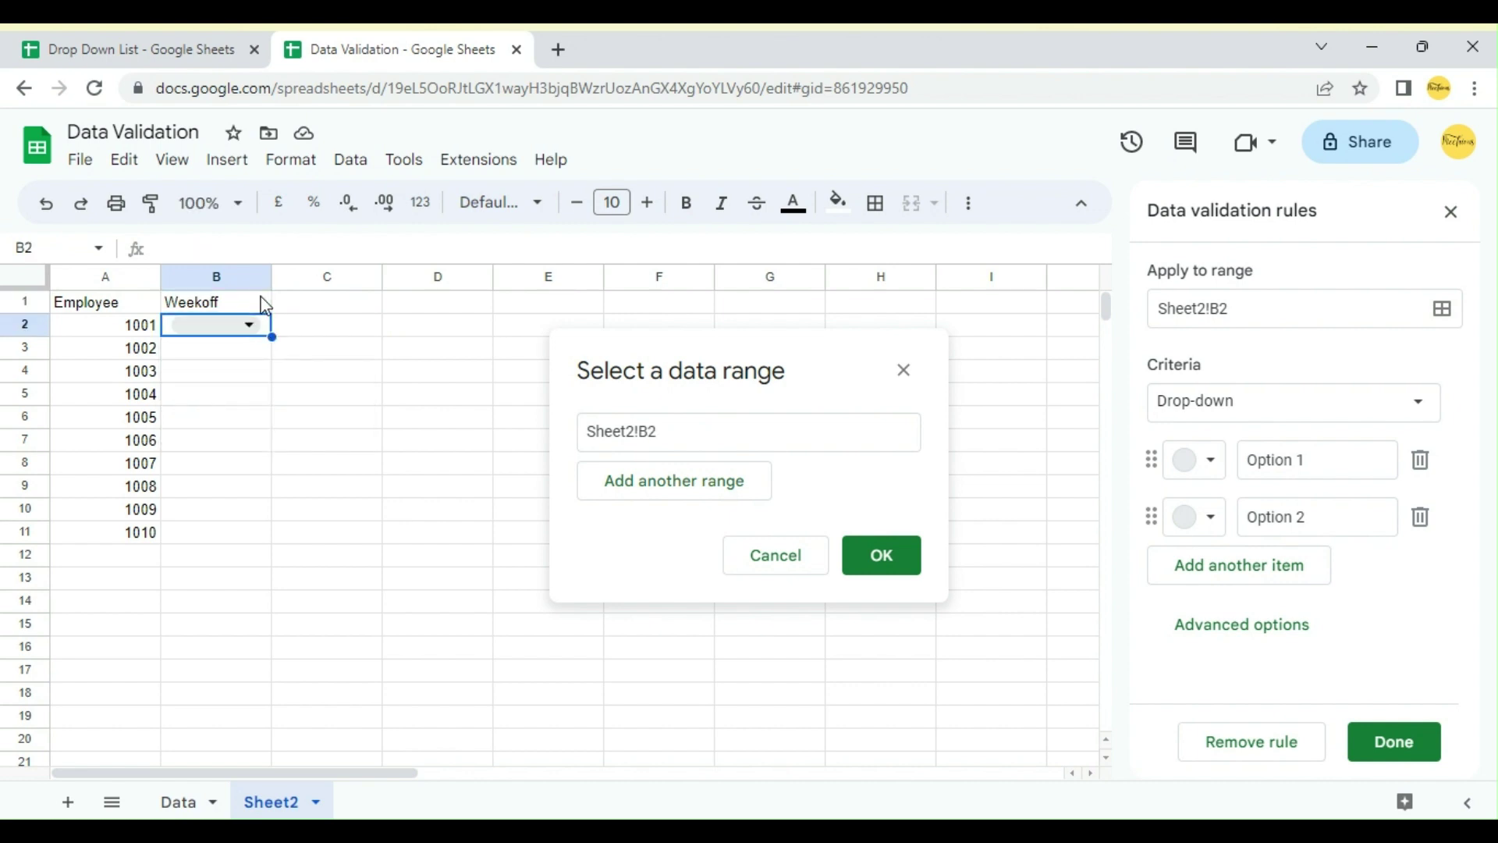
key("shift+Down")
key("shift+Down")
key("shift+Down")
key("shift+Down")
key("shift+Down")
key("shift+Down")
key("shift+Down")
key("shift+Down")
key("shift+Down")
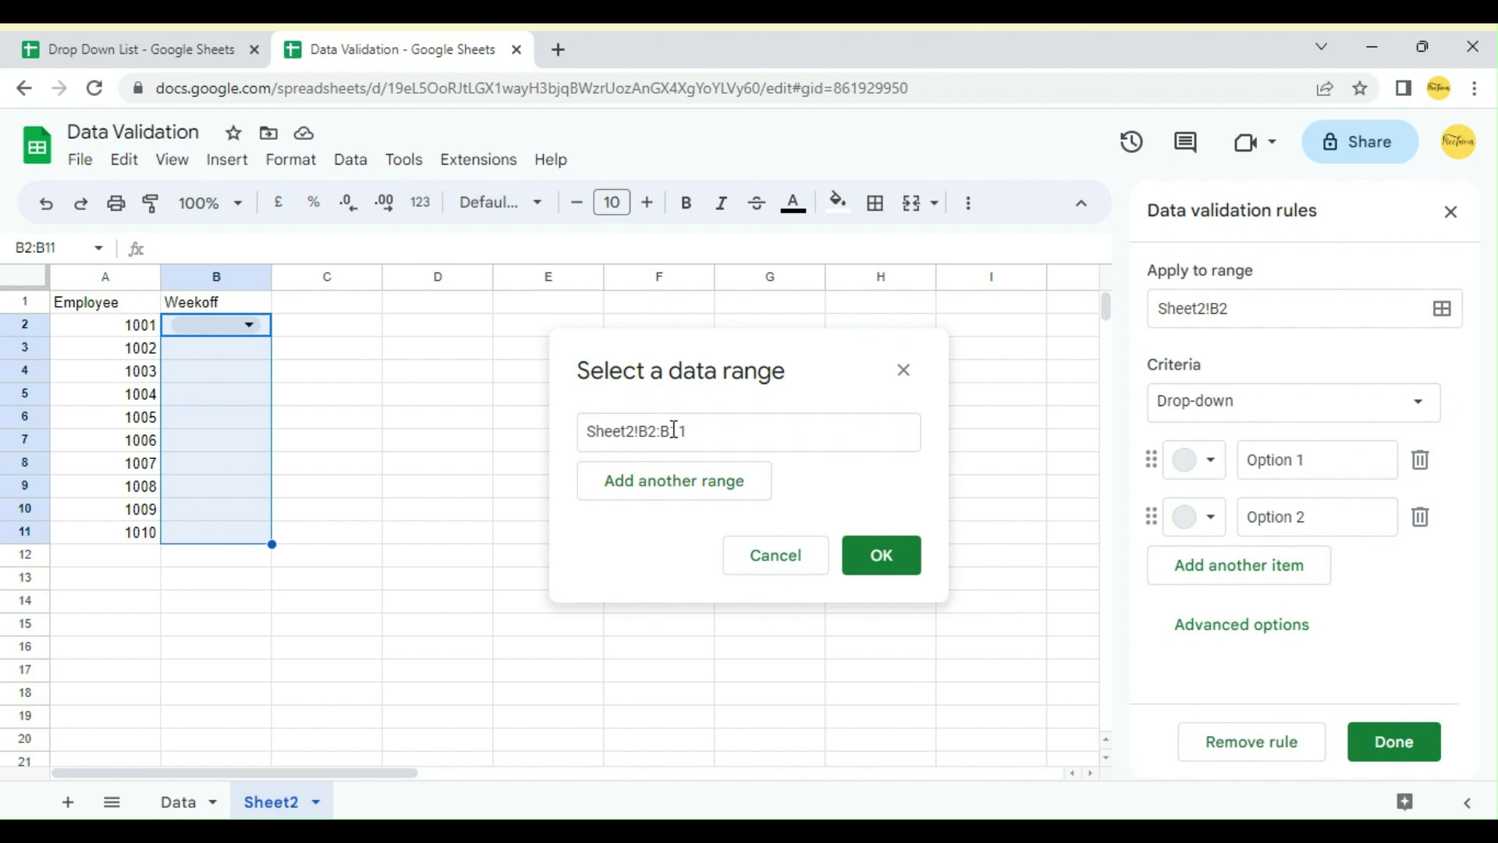
Step: Make the B2:B11 rule a drop-down from a range, sourced from Data!A1:A7, and save it
left_click(897, 565)
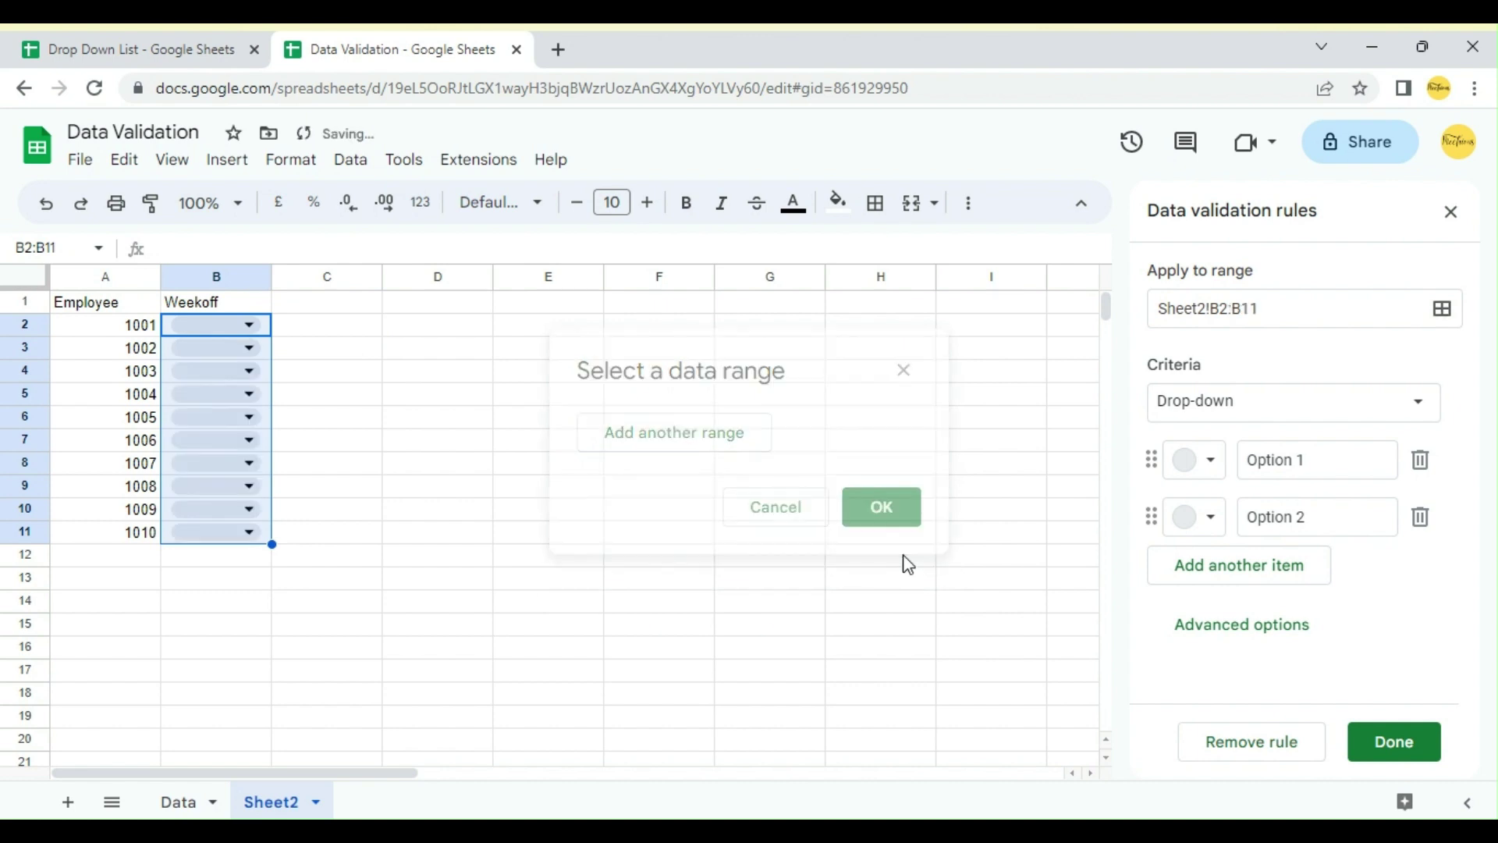
left_click(1241, 413)
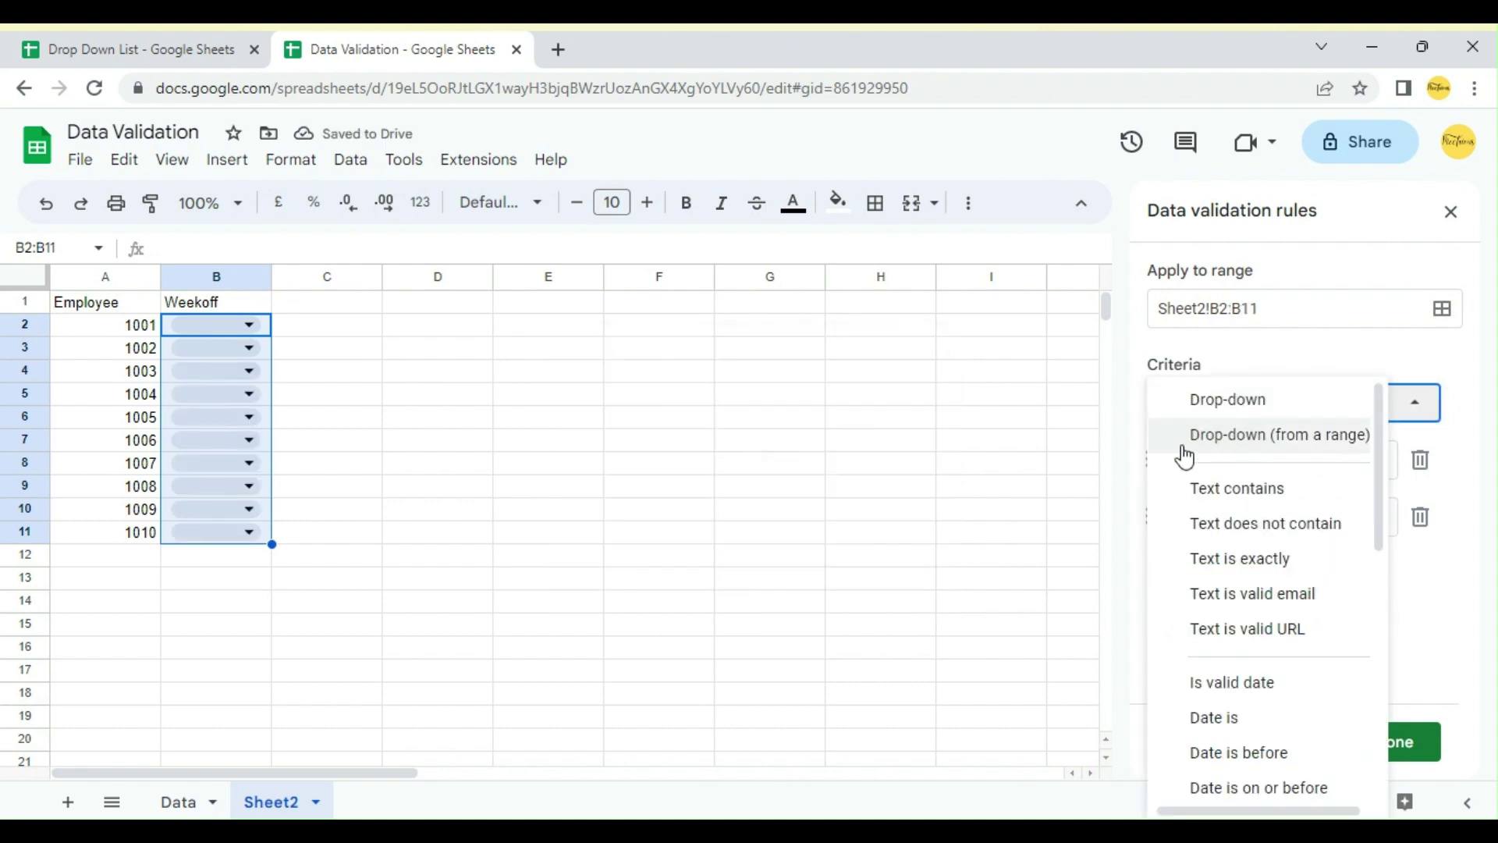
left_click(1228, 437)
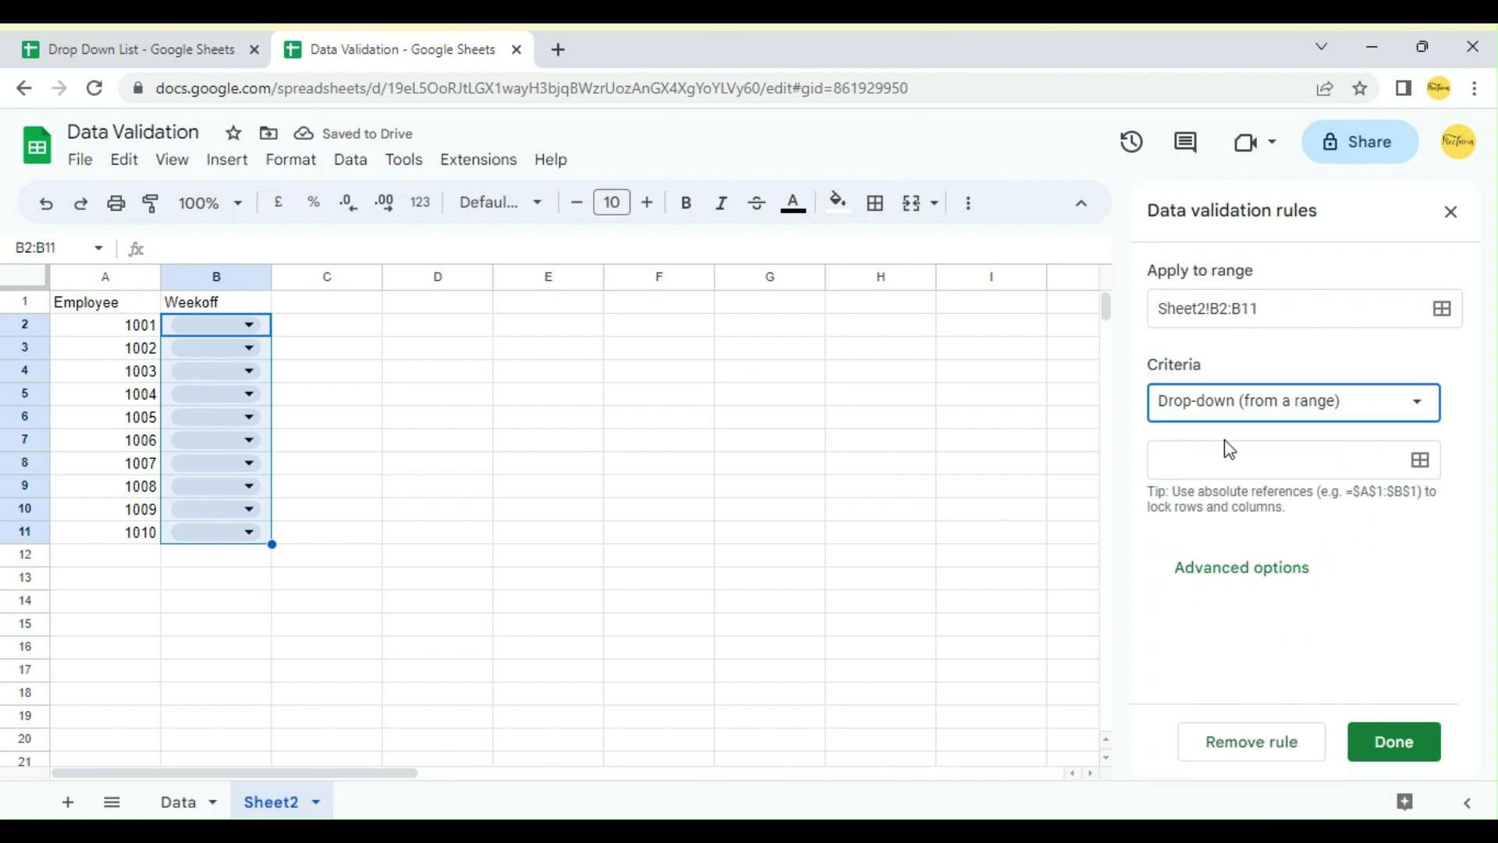
left_click(1422, 470)
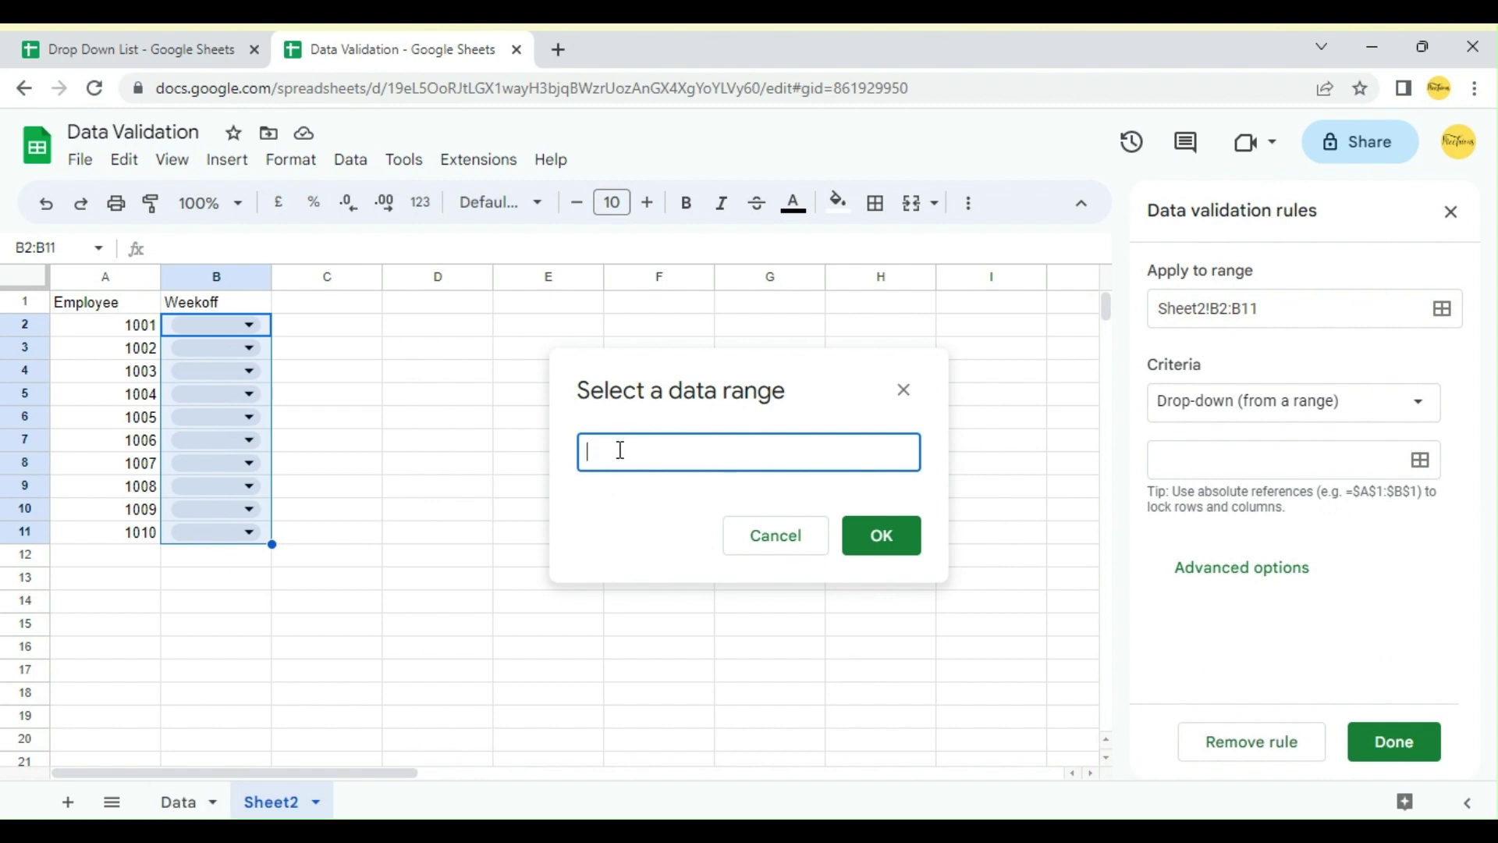
left_click(184, 803)
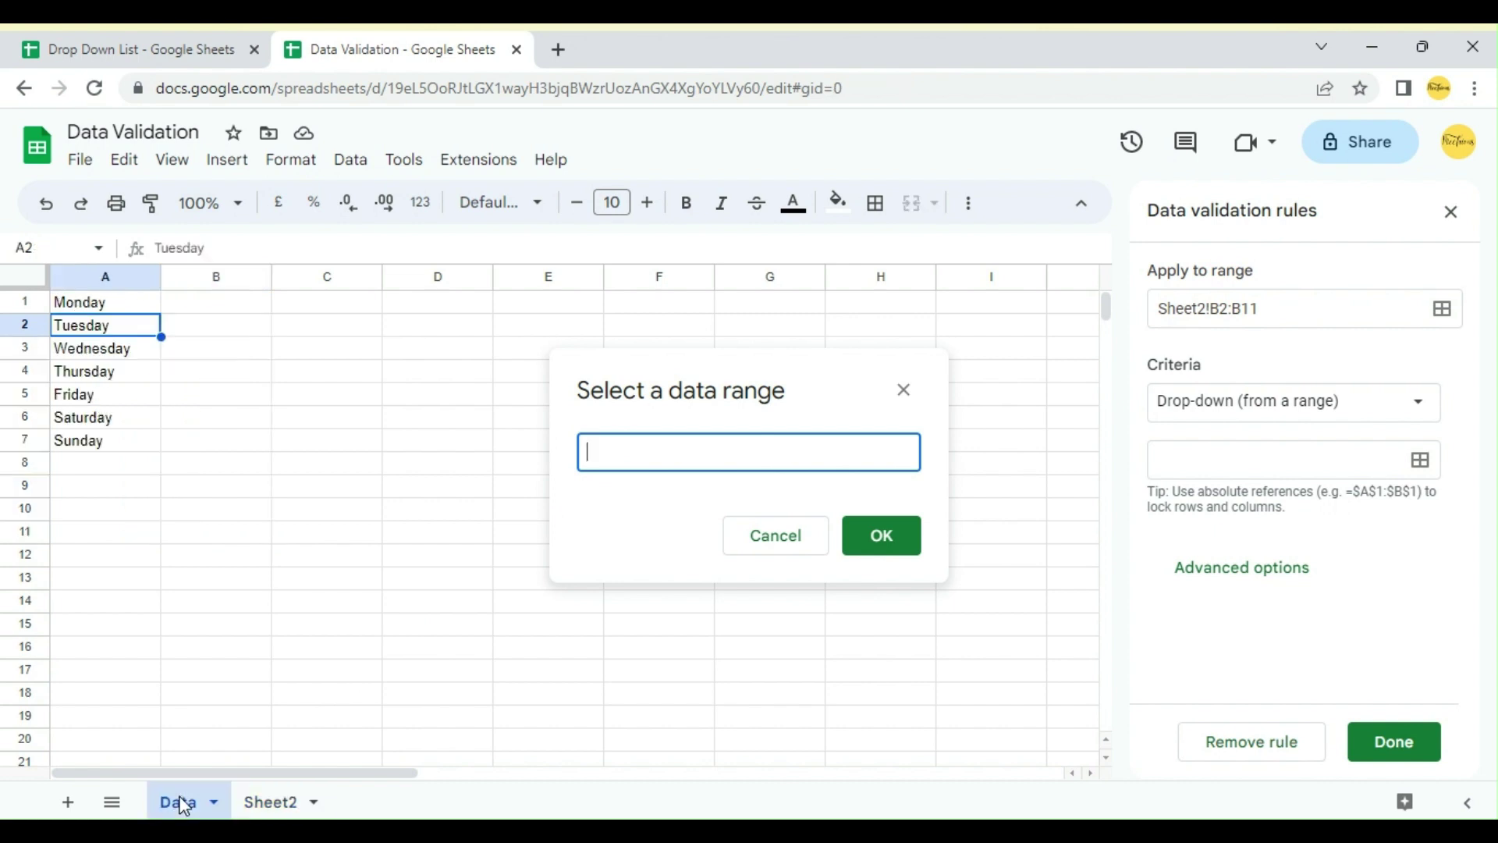
left_click_drag(81, 307, 81, 447)
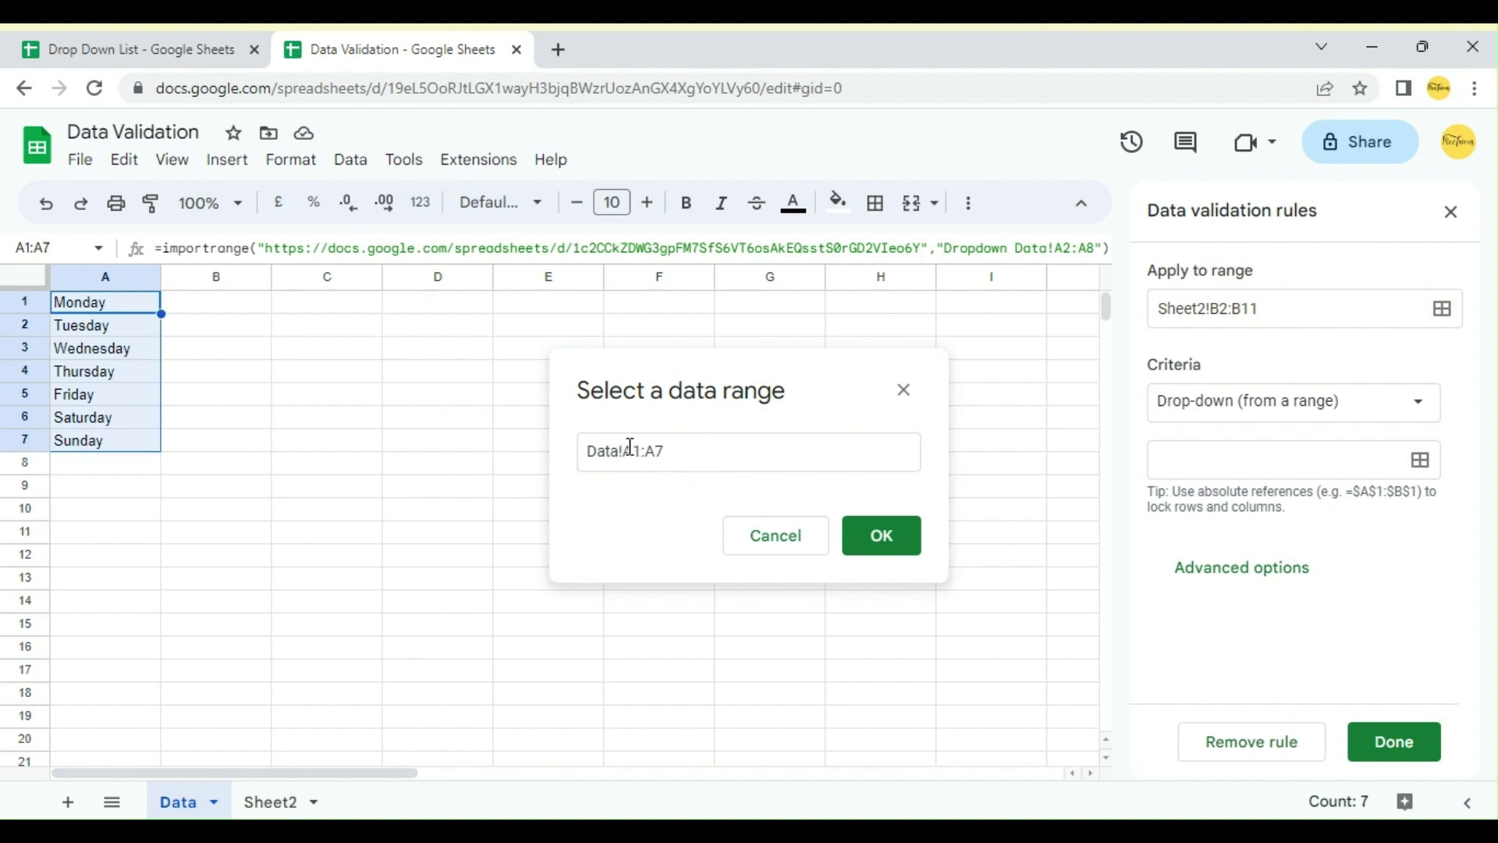
left_click(877, 540)
scroll(1234, 535, "down", 3)
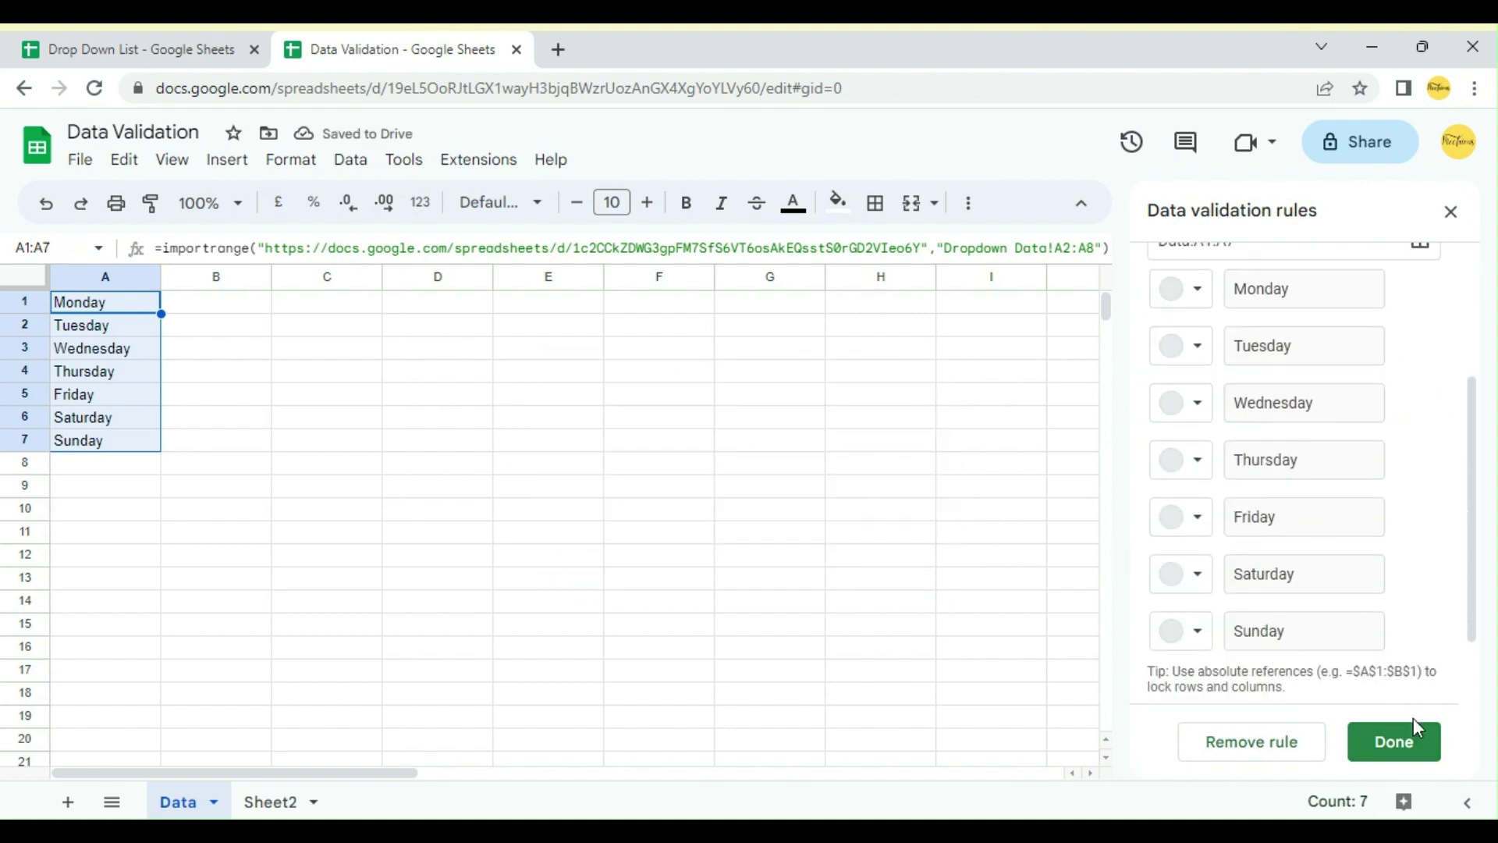
left_click(1409, 737)
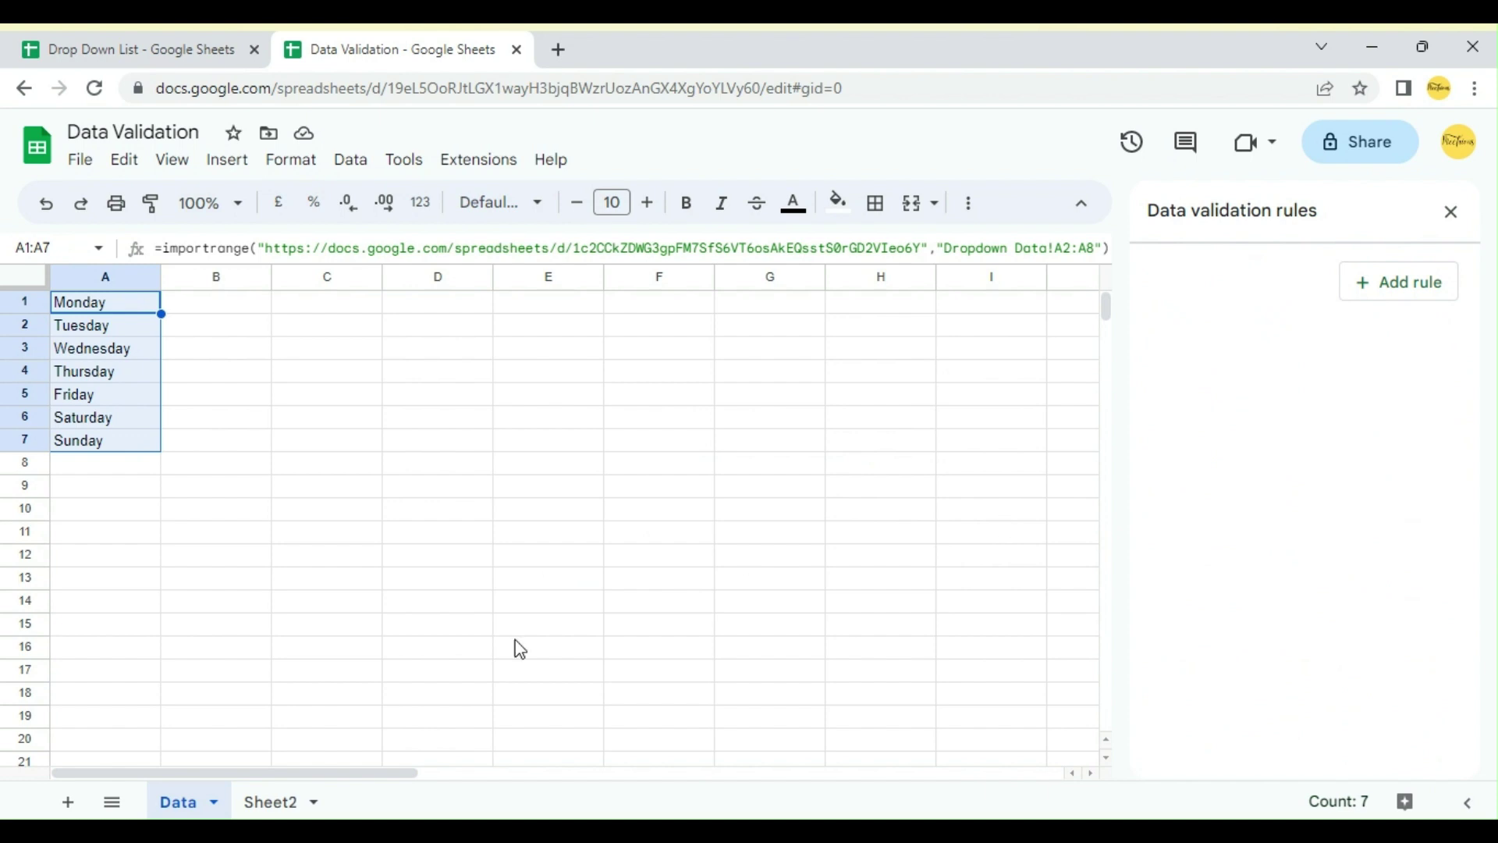
Step: Check that B2's drop-down on Sheet2 lists the weekdays, then return to the Drop Down List file
left_click(277, 802)
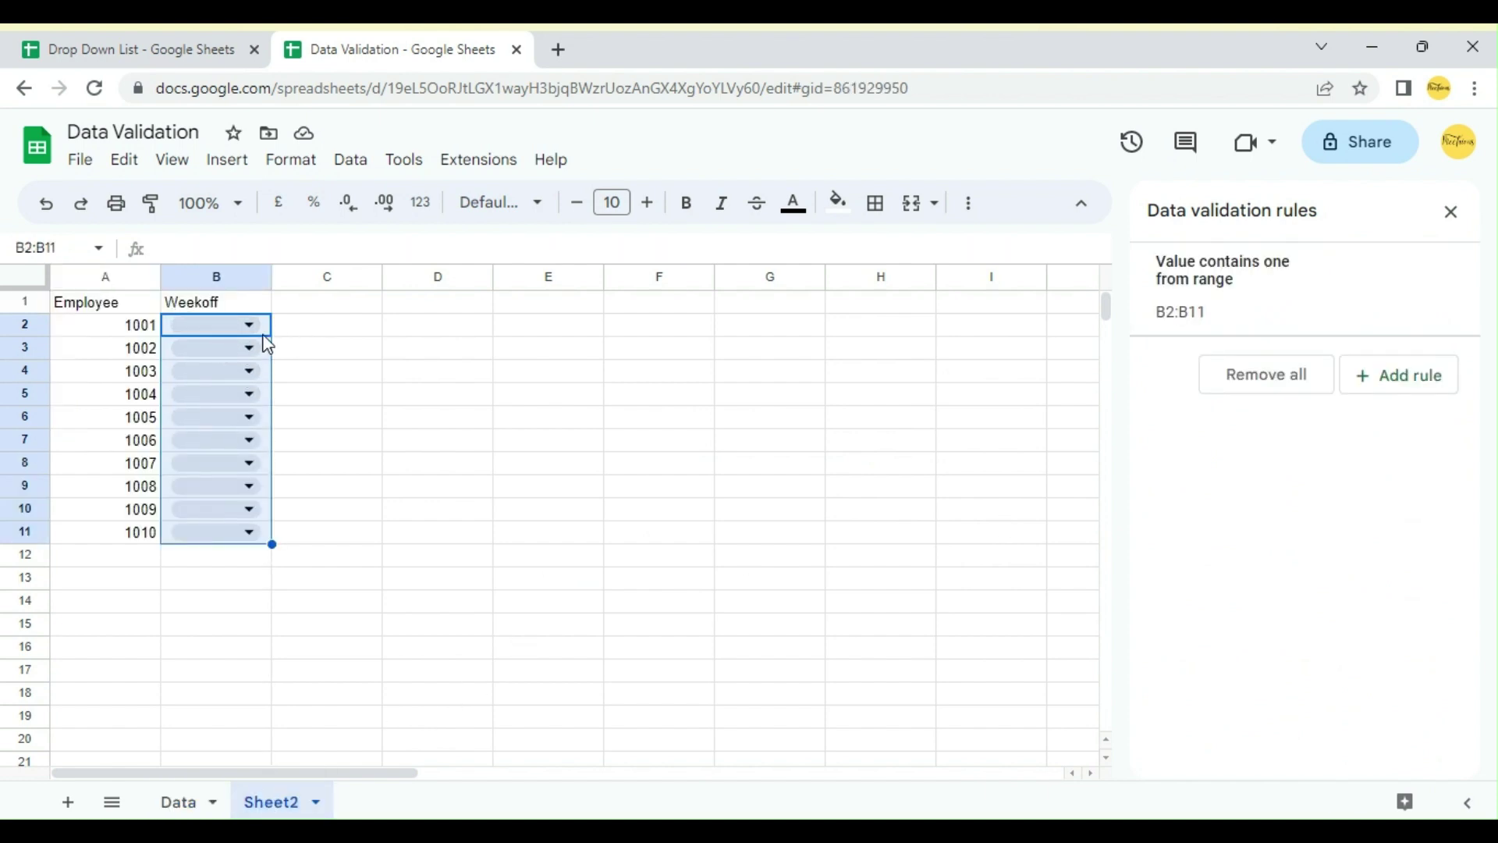
left_click(249, 324)
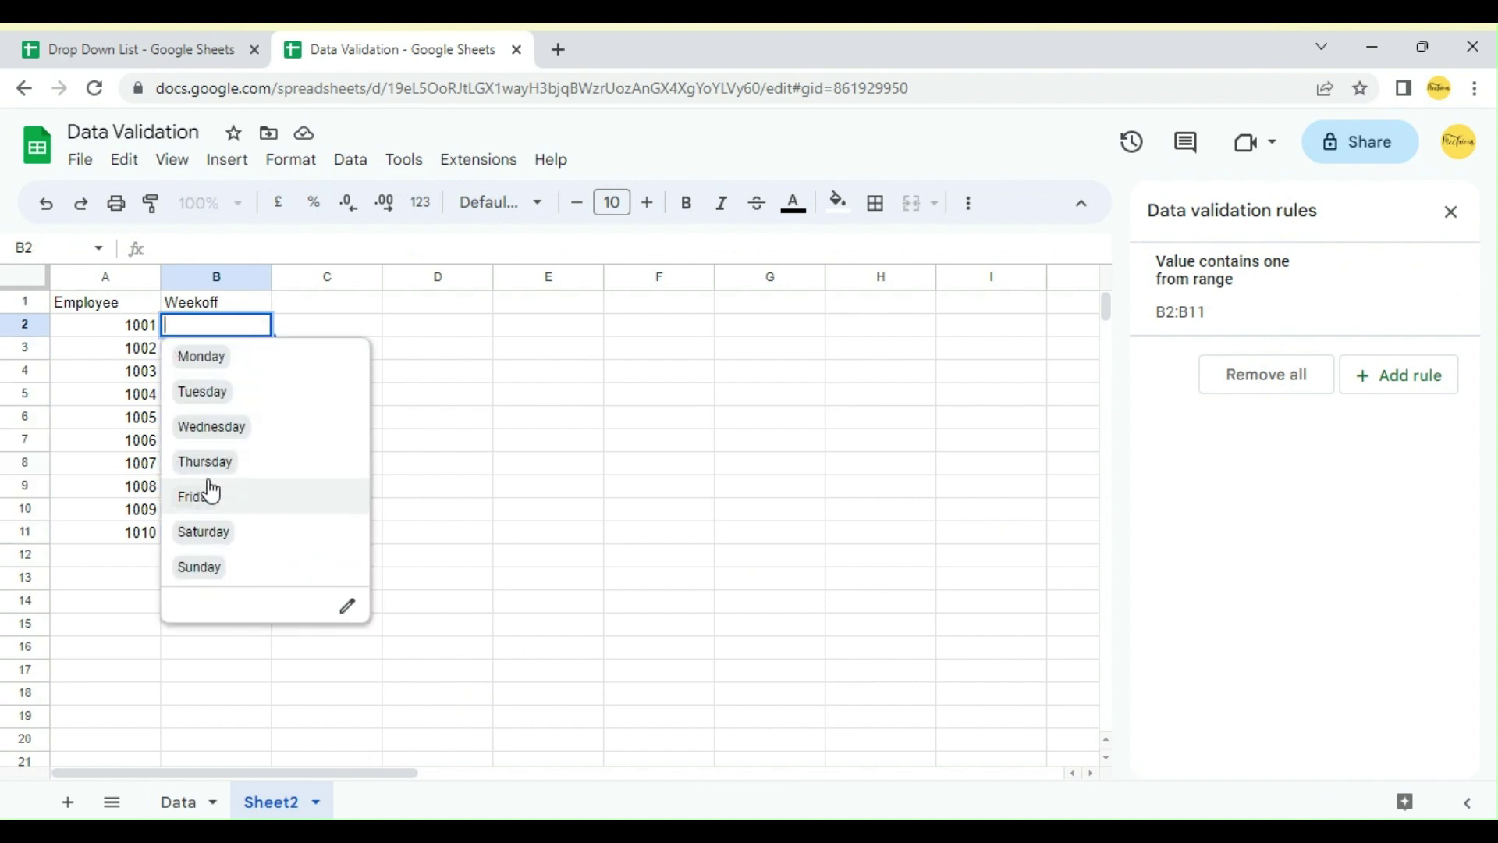
left_click(304, 324)
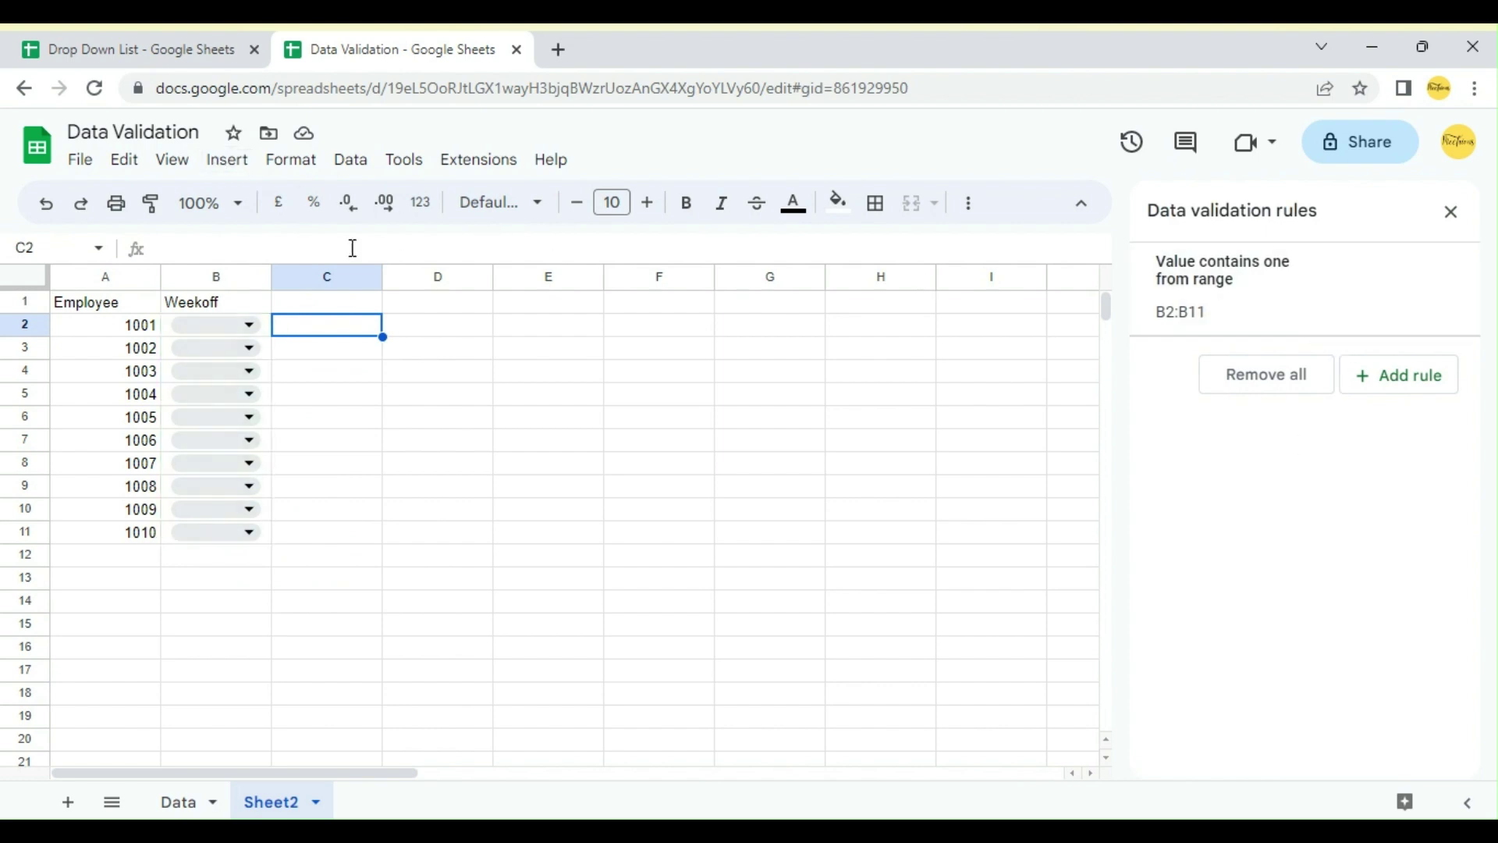
left_click(204, 35)
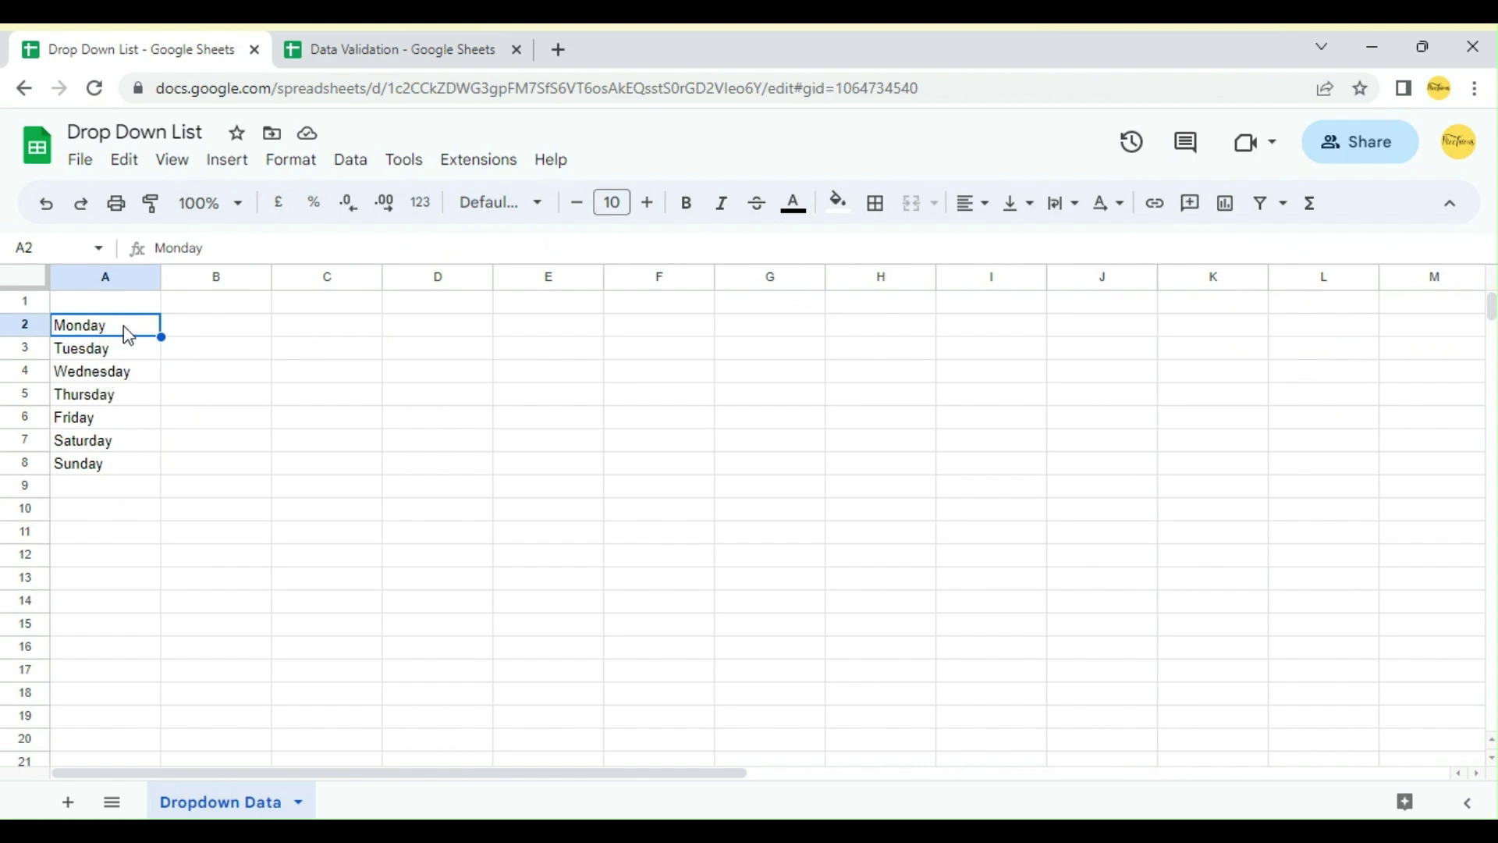
Step: Shorten A2 from Monday to M and A3 from Tuesday to Tue
double_click(126, 326)
key("BackSpace")
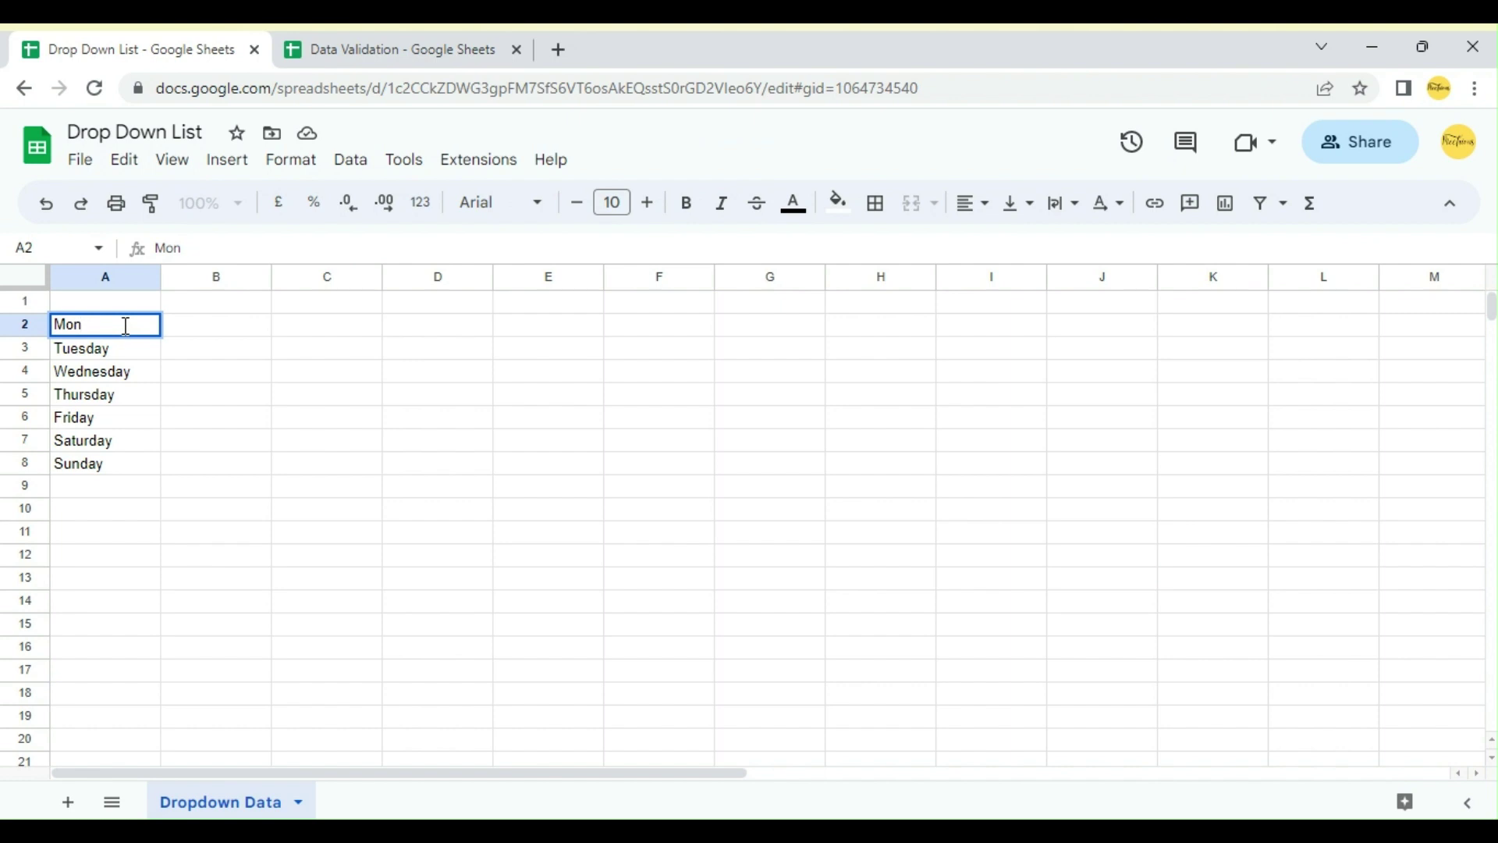
key("BackSpace")
key("BackSpace")
double_click(136, 355)
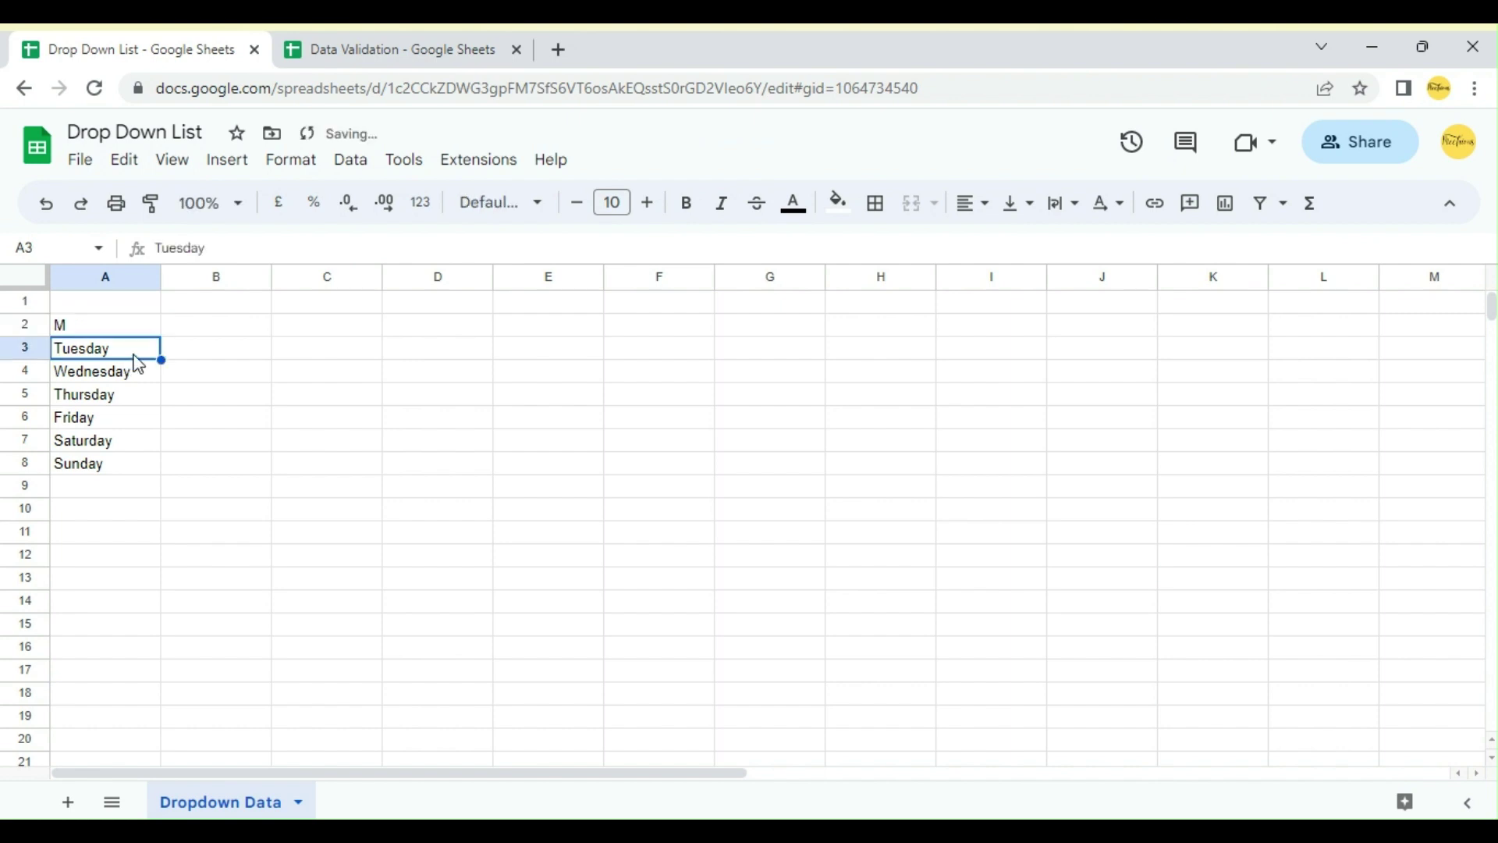
key("BackSpace")
key("BackSpace")
key("BackSpace")
key("BackSpace")
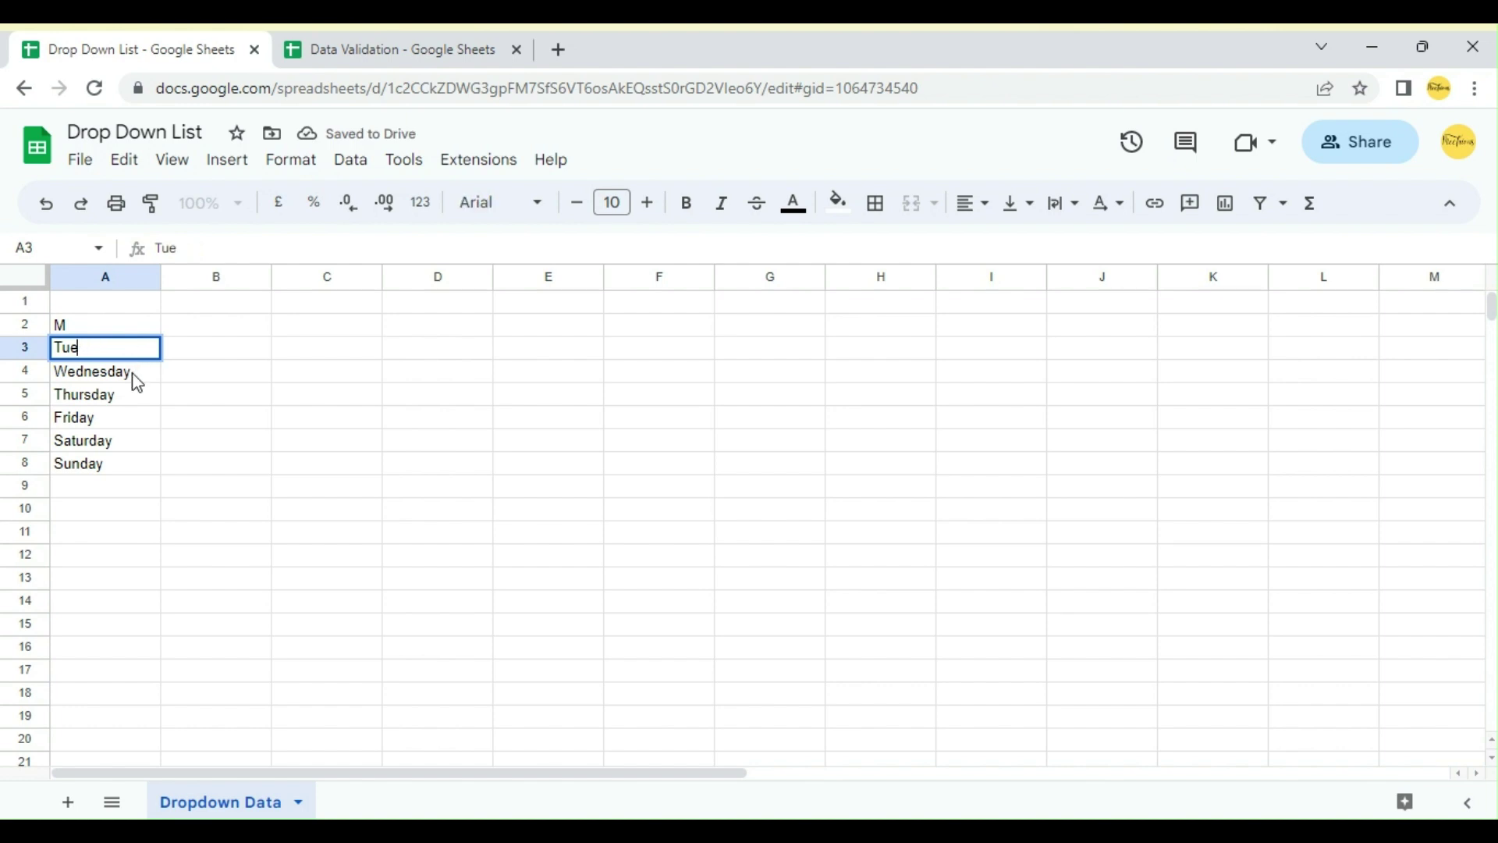
left_click(142, 322)
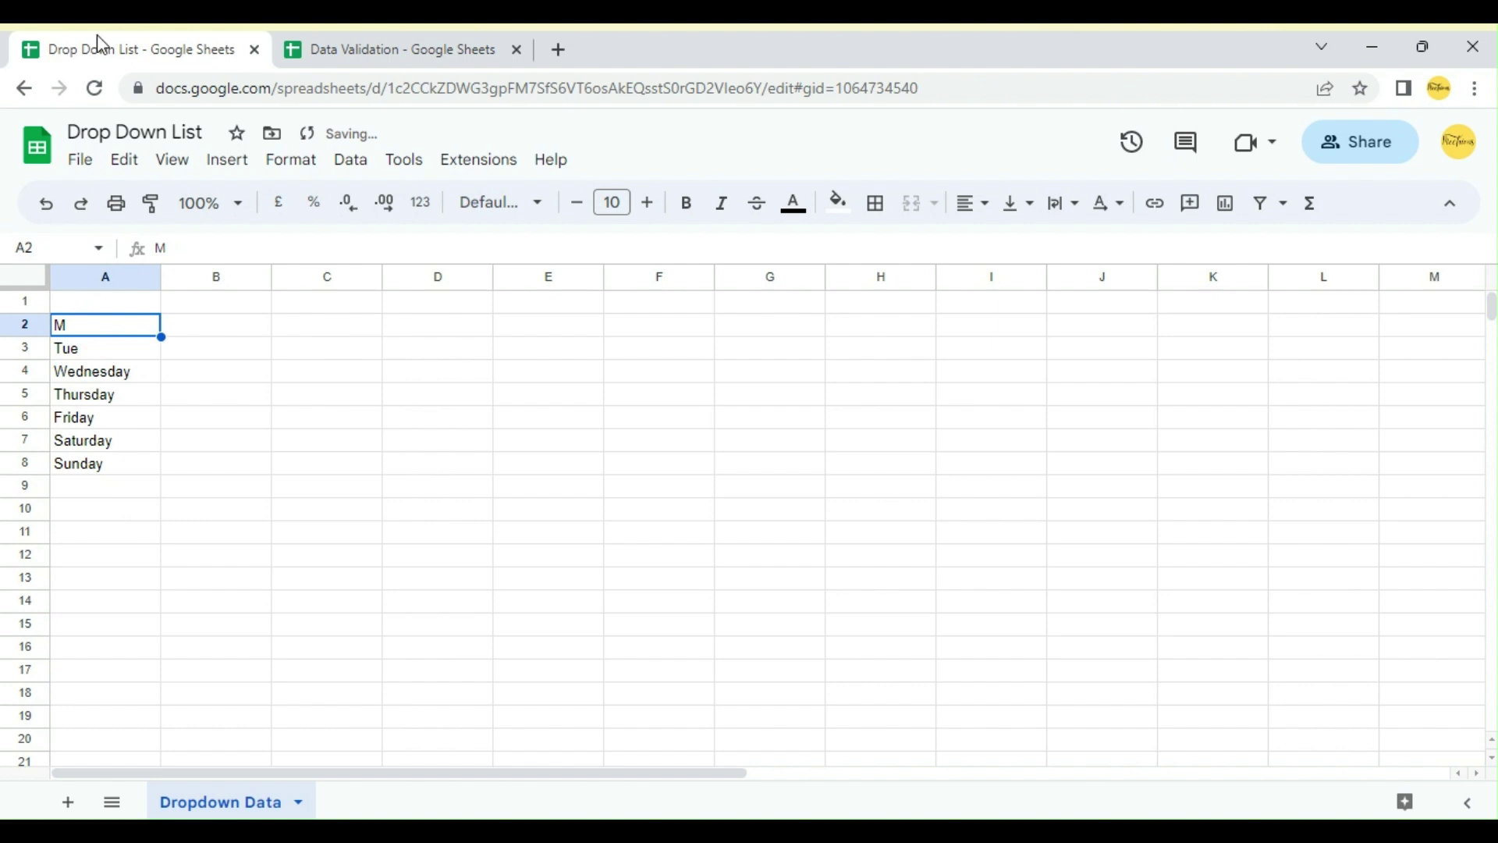
Step: Check that the Data sheet in the Data Validation file now imports M and Tue
left_click(346, 35)
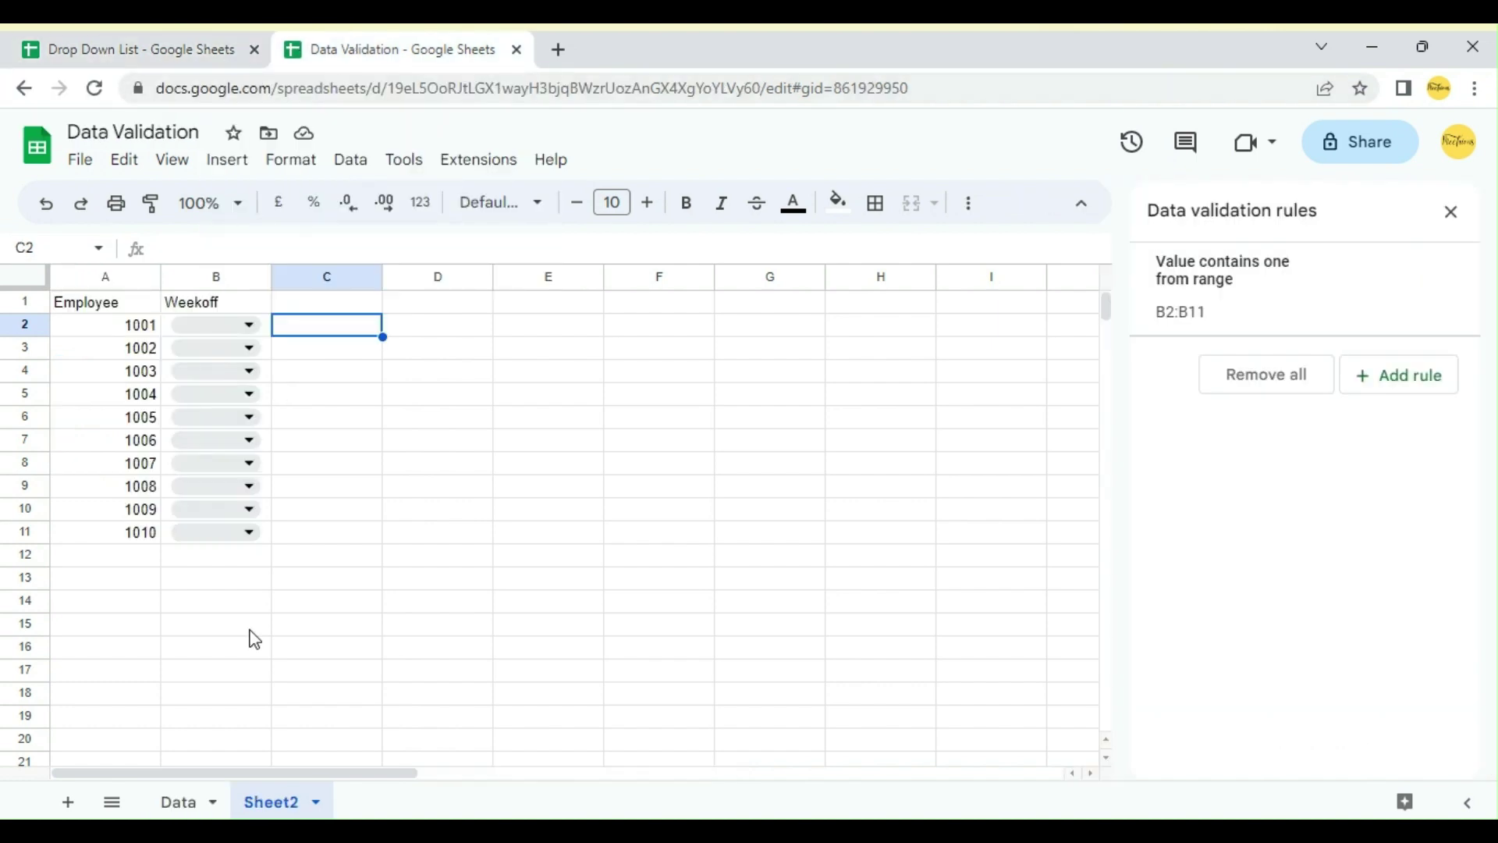
left_click(180, 808)
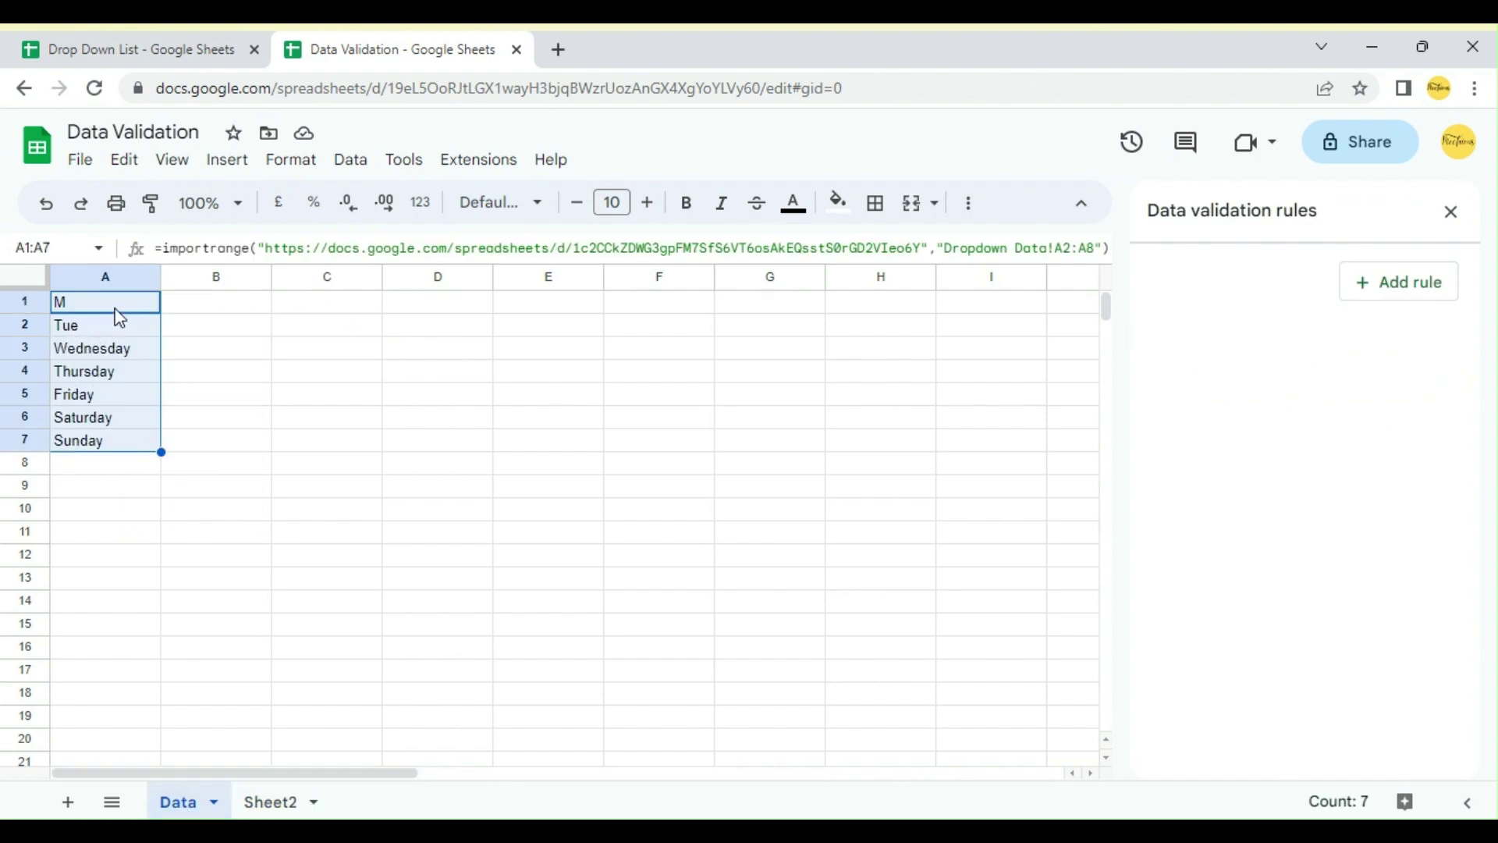
left_click(192, 320)
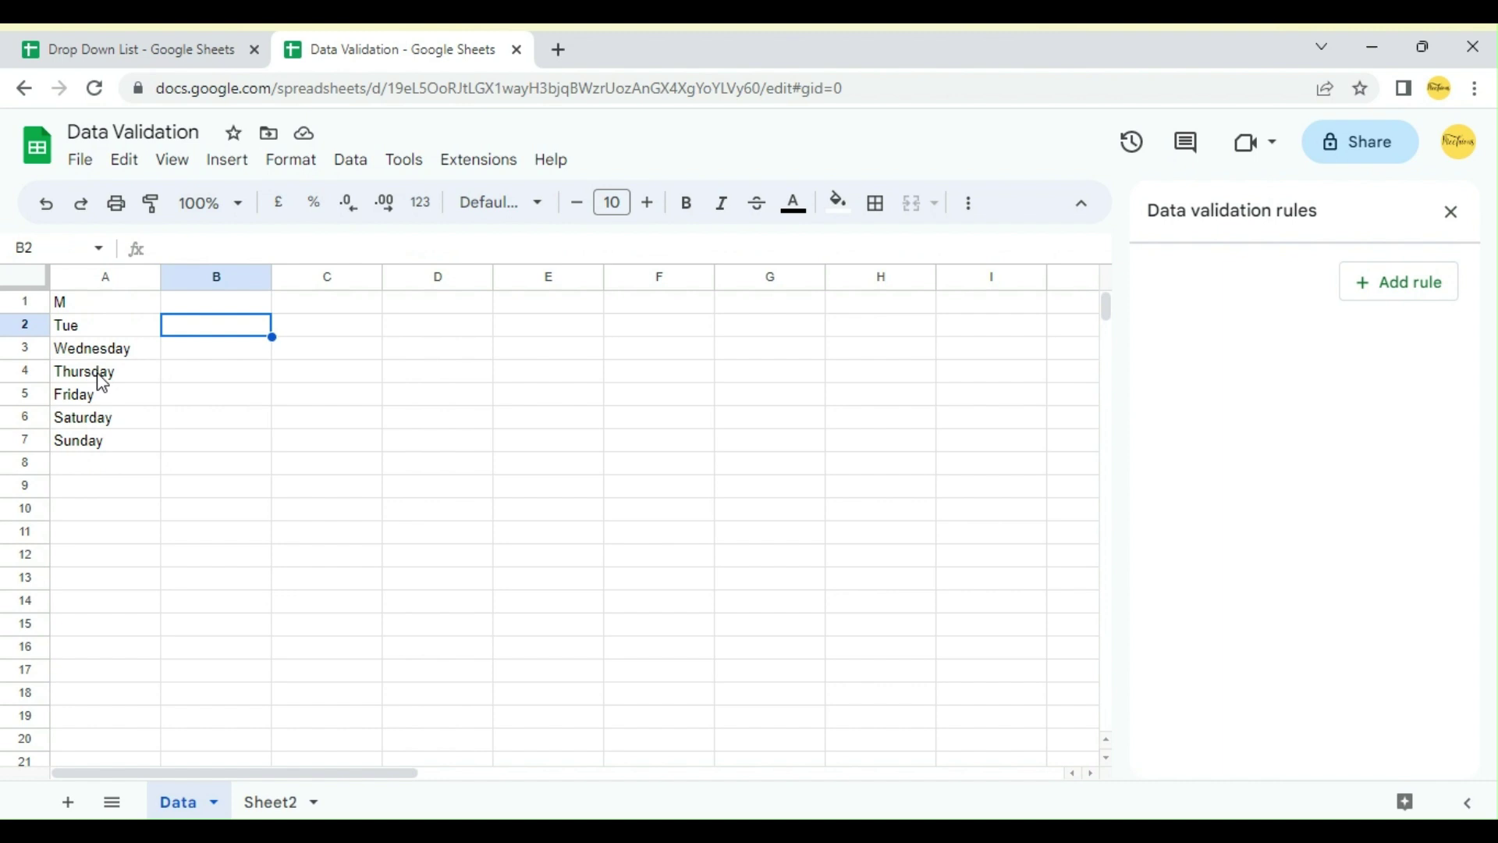
Step: Close the rules panel and confirm Sheet2's B2 drop-down lists M, Tue, then Wednesday–Sunday
left_click(1452, 211)
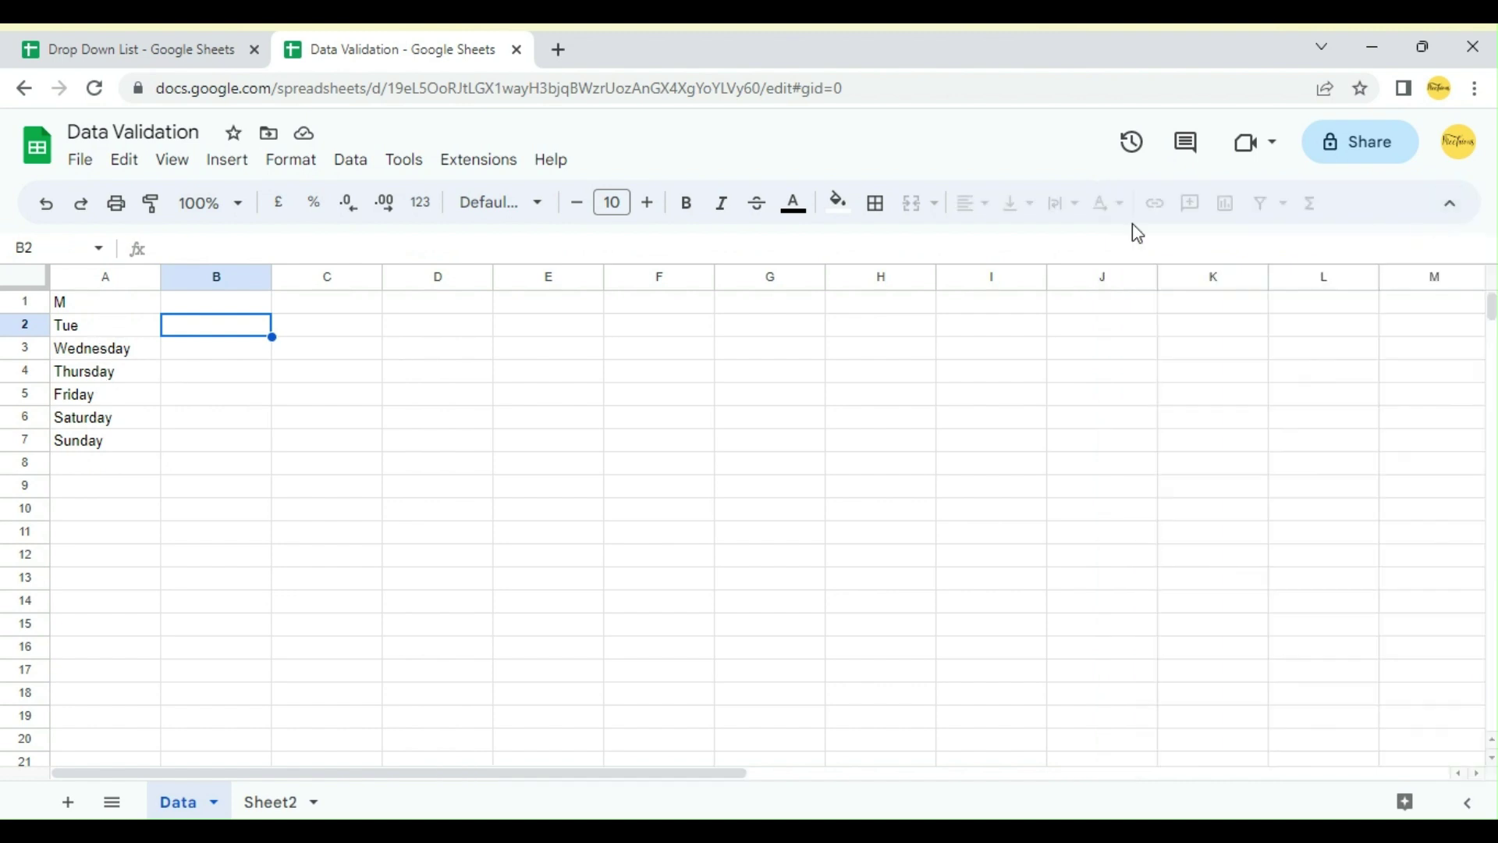
left_click(267, 806)
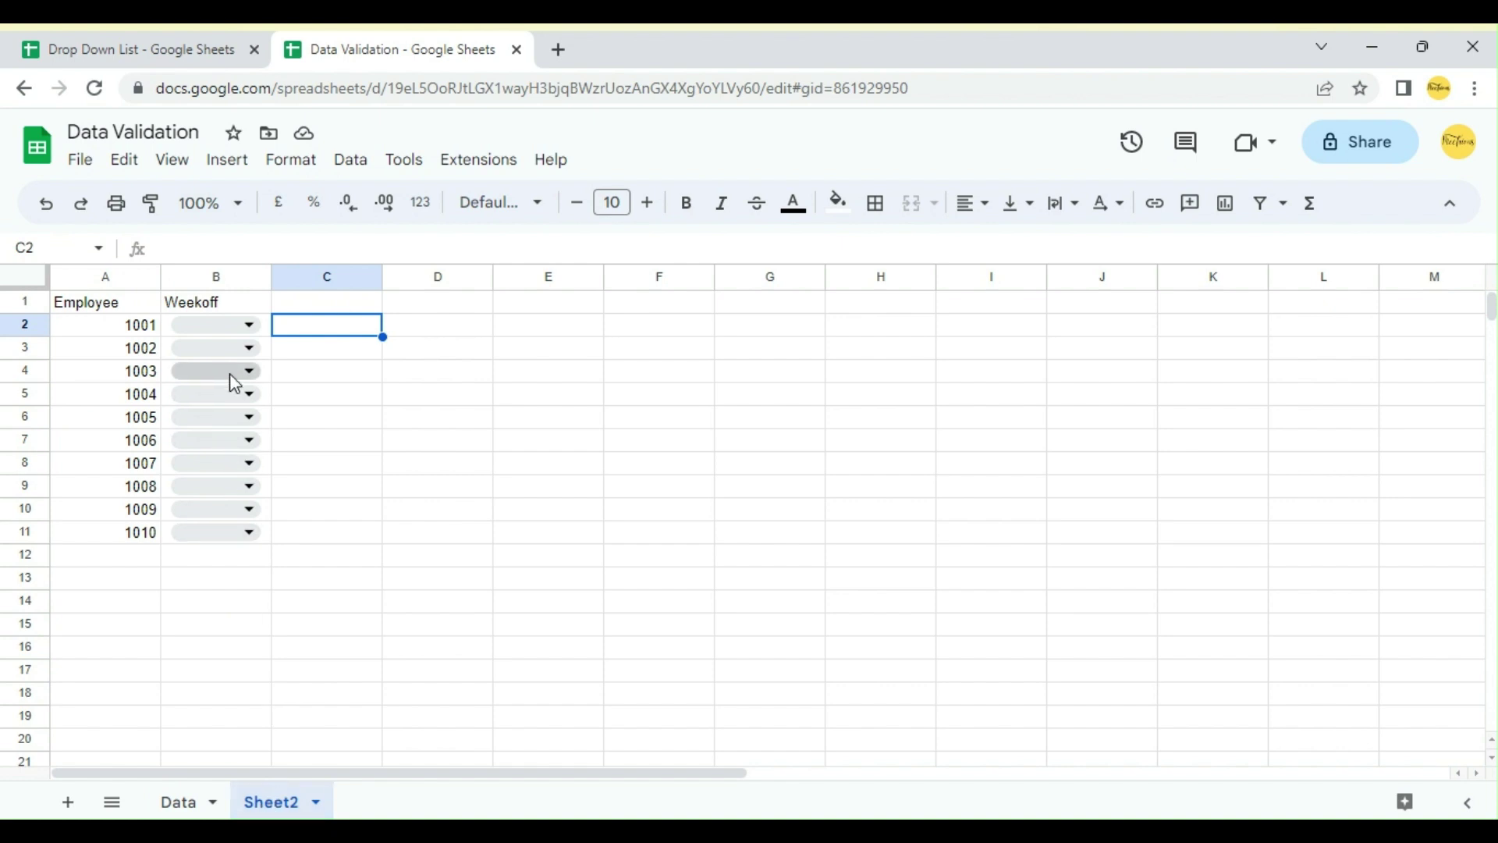
left_click(237, 326)
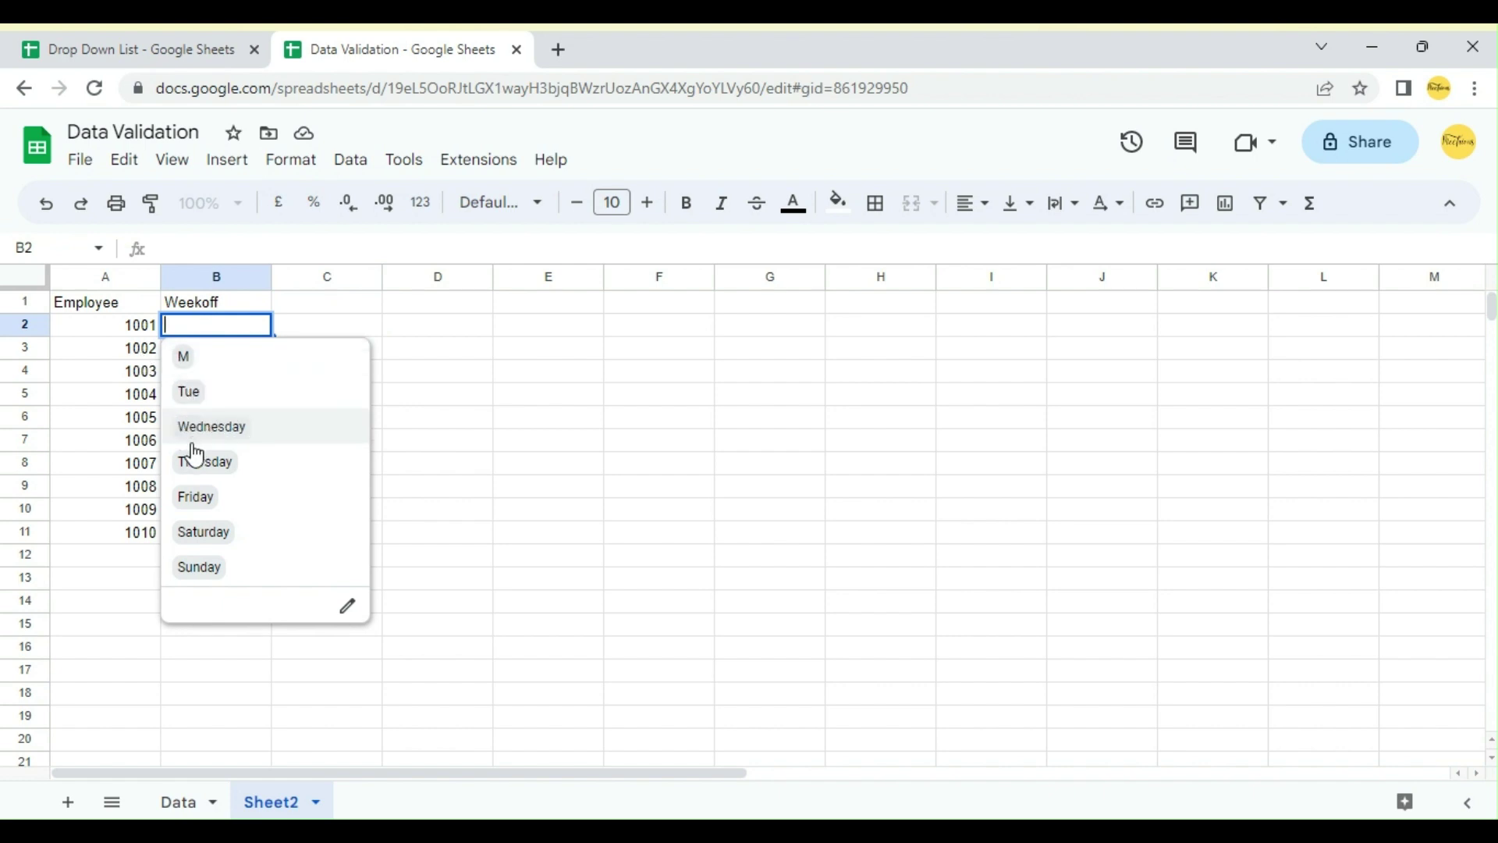
left_click(343, 310)
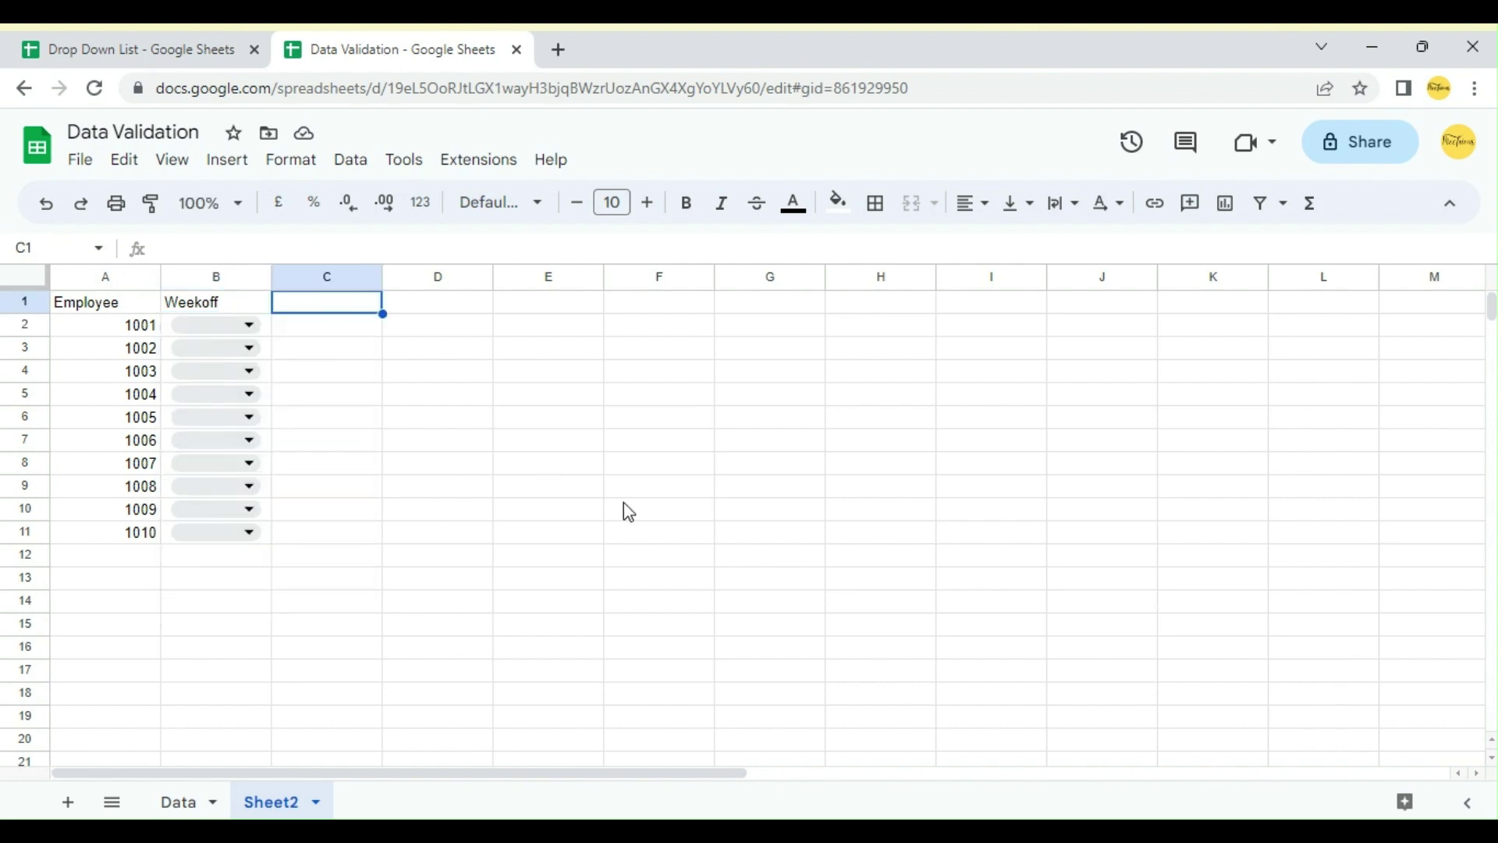